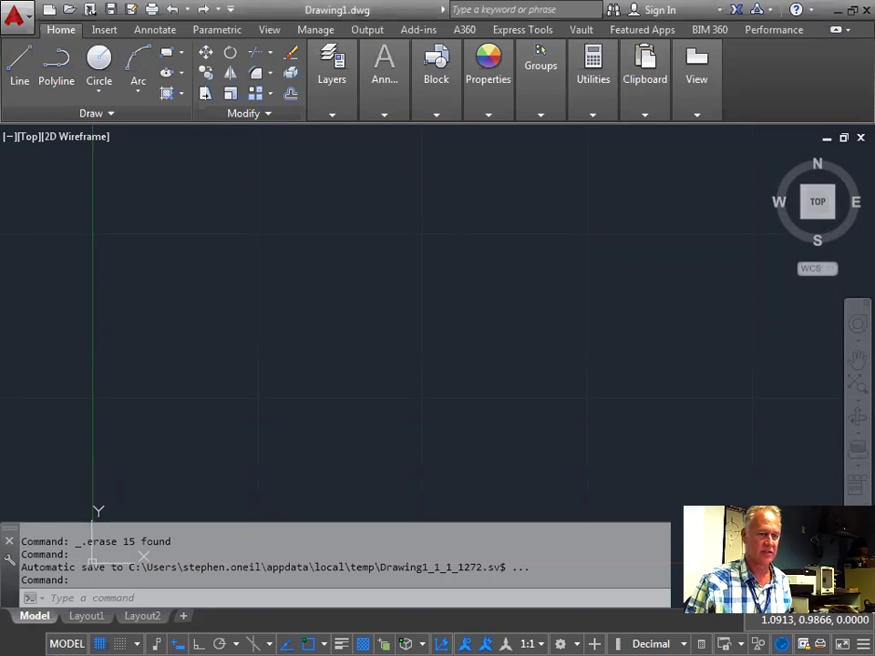
Close the current drawing and start a new blank drawing
scroll(420, 271, "down", 1)
scroll(420, 271, "up", 1)
scroll(420, 271, "down", 1)
mouse_move(420, 271)
middle_mouse_down()
mouse_move(329, 271)
mouse_move(338, 284)
middle_mouse_up()
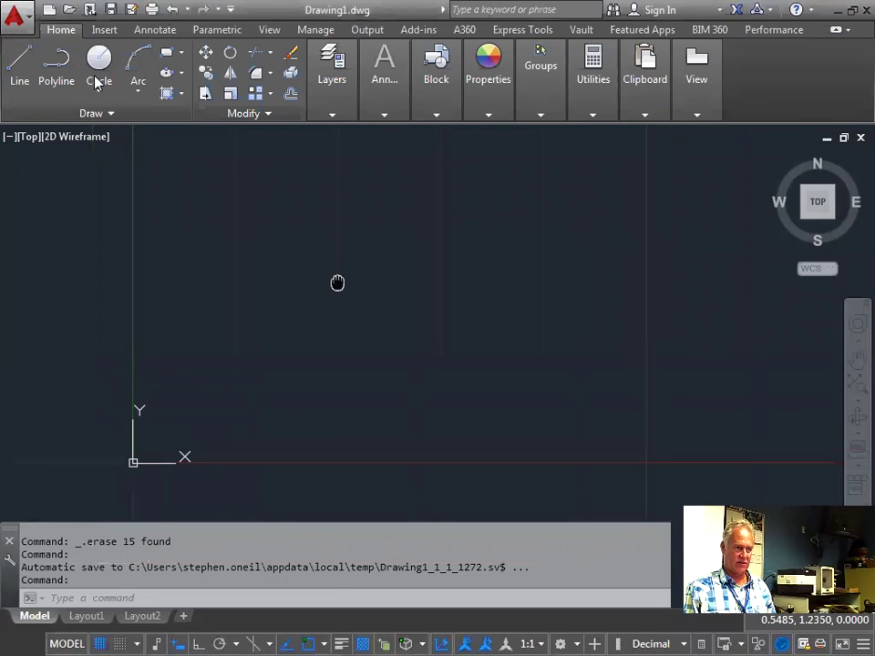
left_click(28, 17)
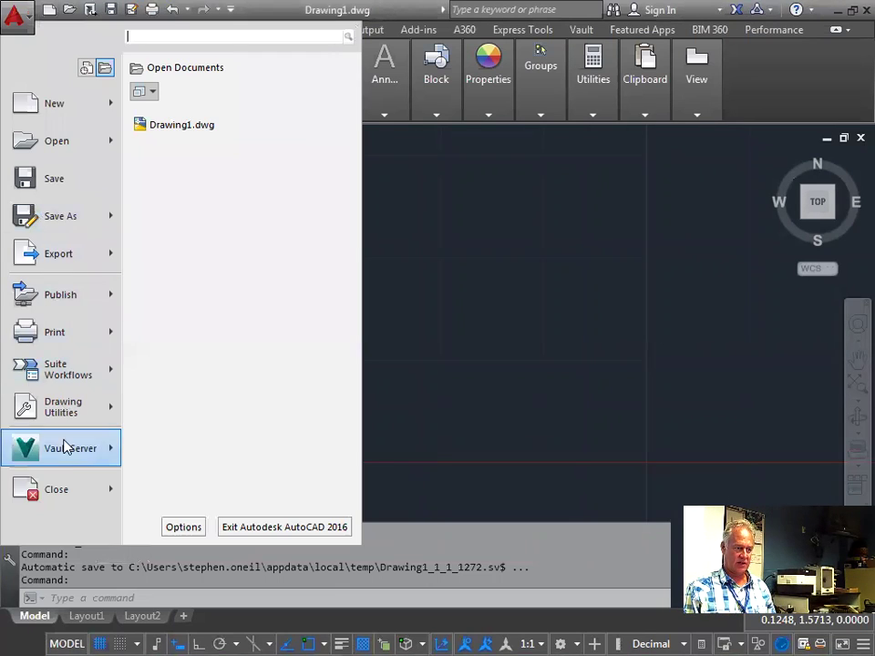
left_click(75, 501)
left_click(448, 374)
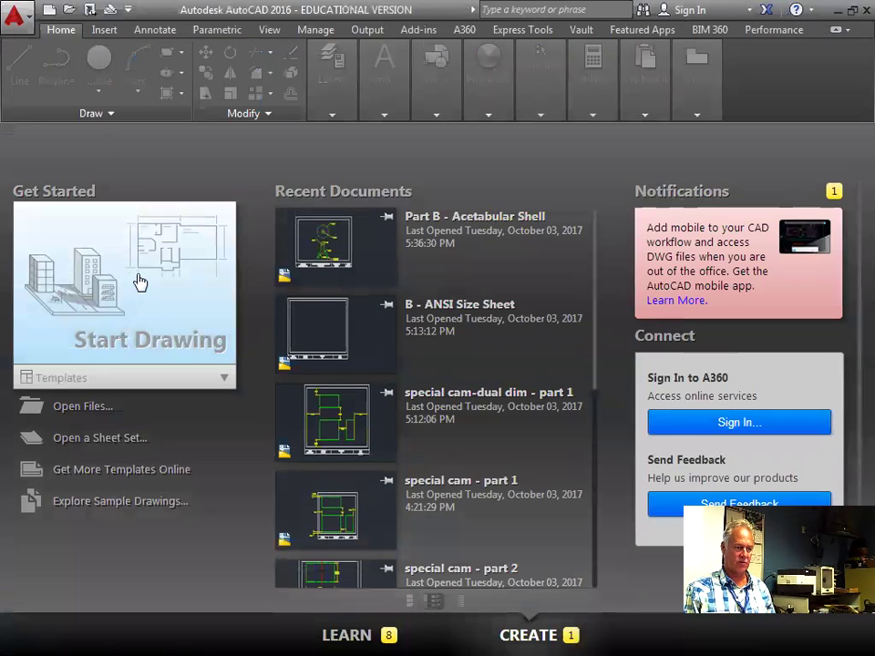
left_click(138, 282)
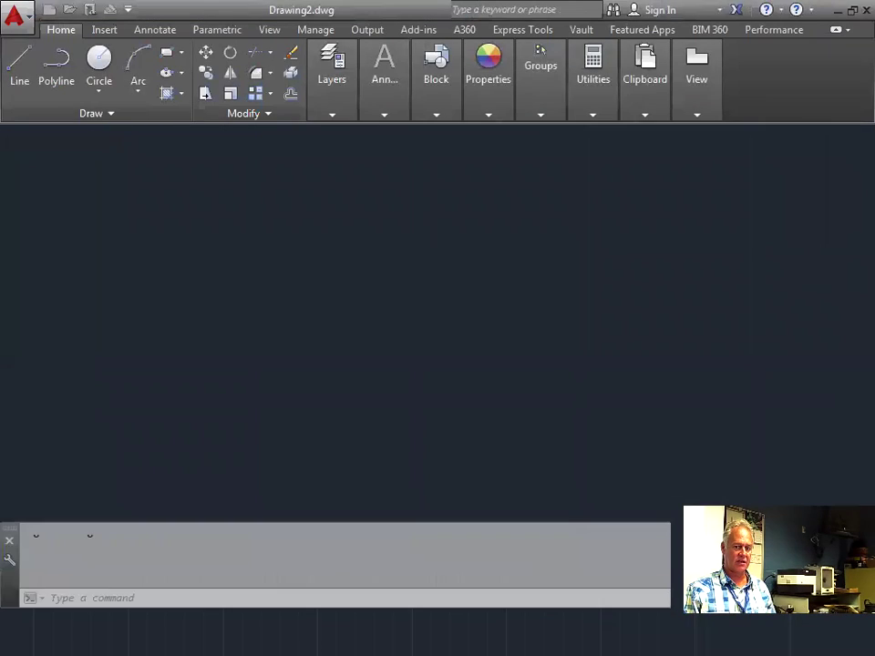
mouse_move(499, 227)
middle_mouse_down()
mouse_move(412, 330)
mouse_move(316, 388)
middle_mouse_up()
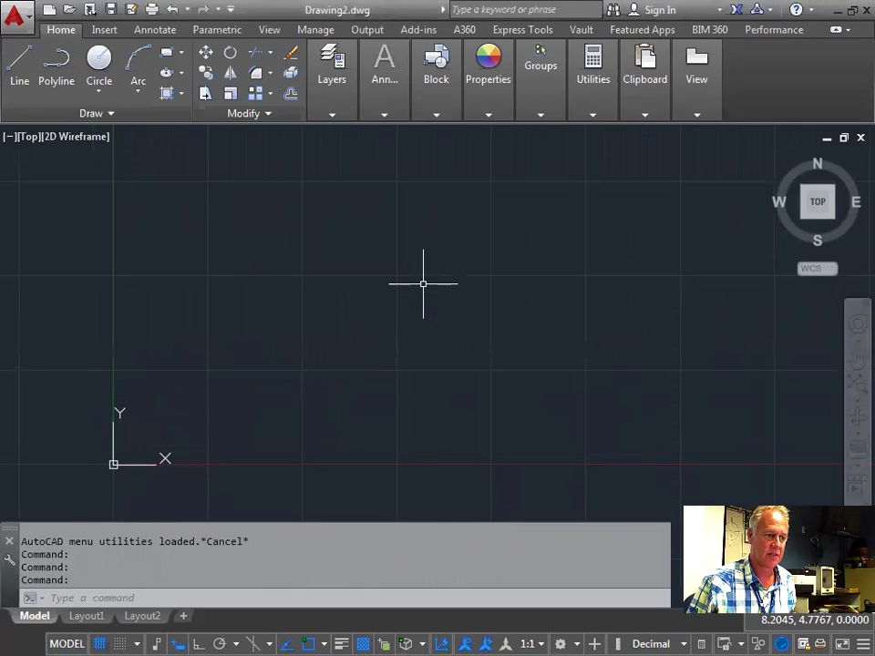
mouse_move(423, 282)
middle_mouse_down()
mouse_move(383, 306)
mouse_move(392, 315)
mouse_move(402, 307)
middle_mouse_up()
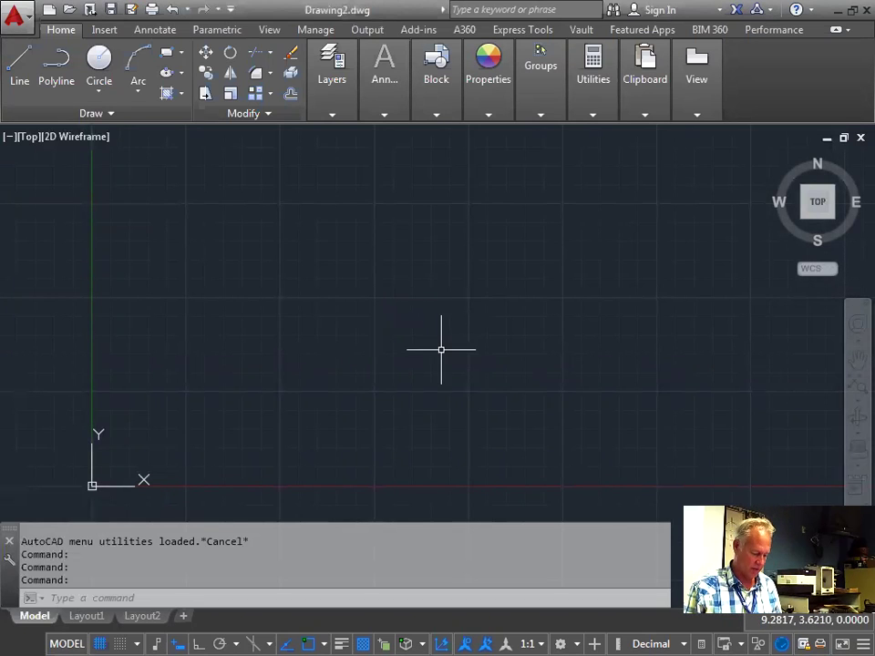
key("F8")
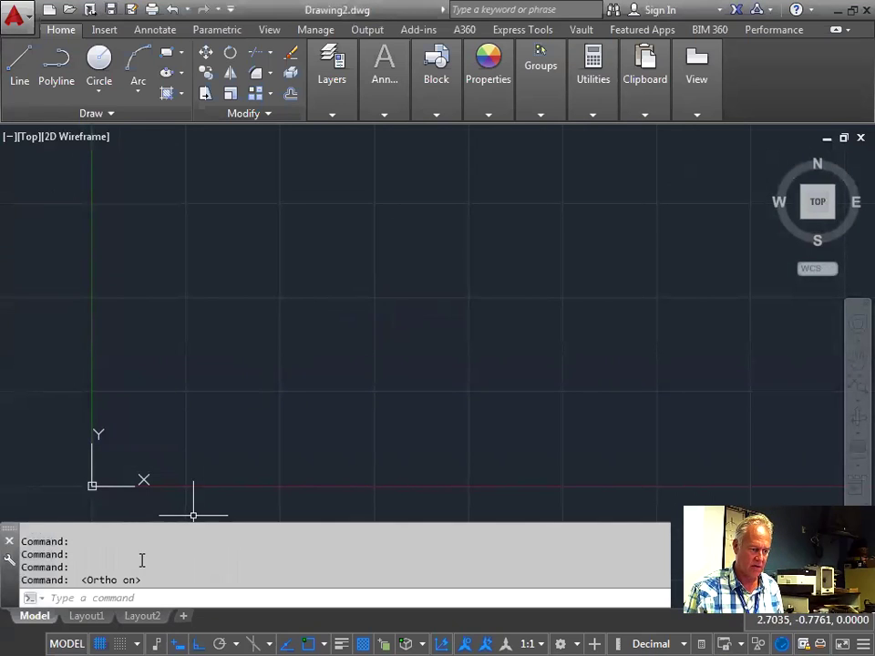
left_click(20, 65)
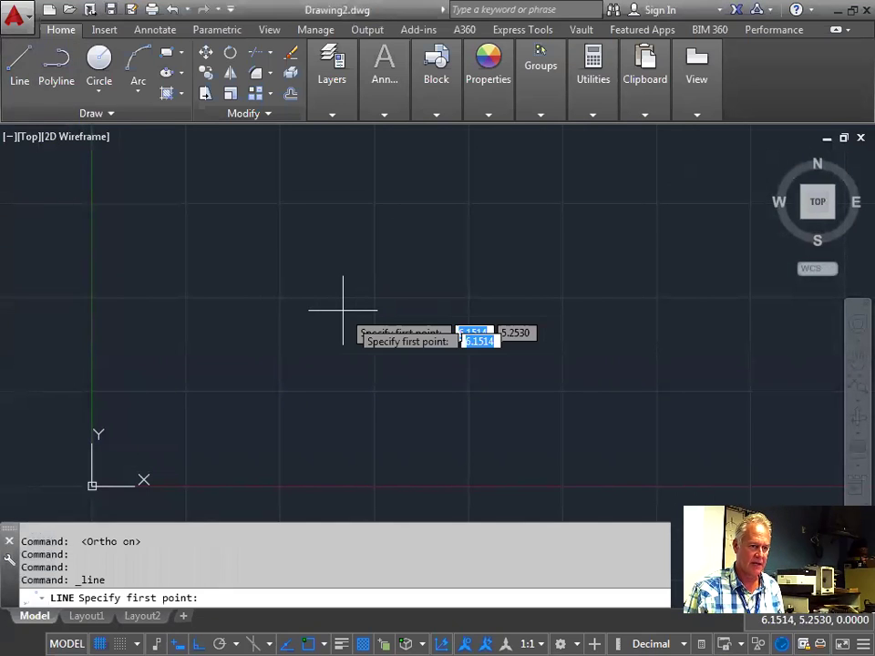
left_click(381, 320)
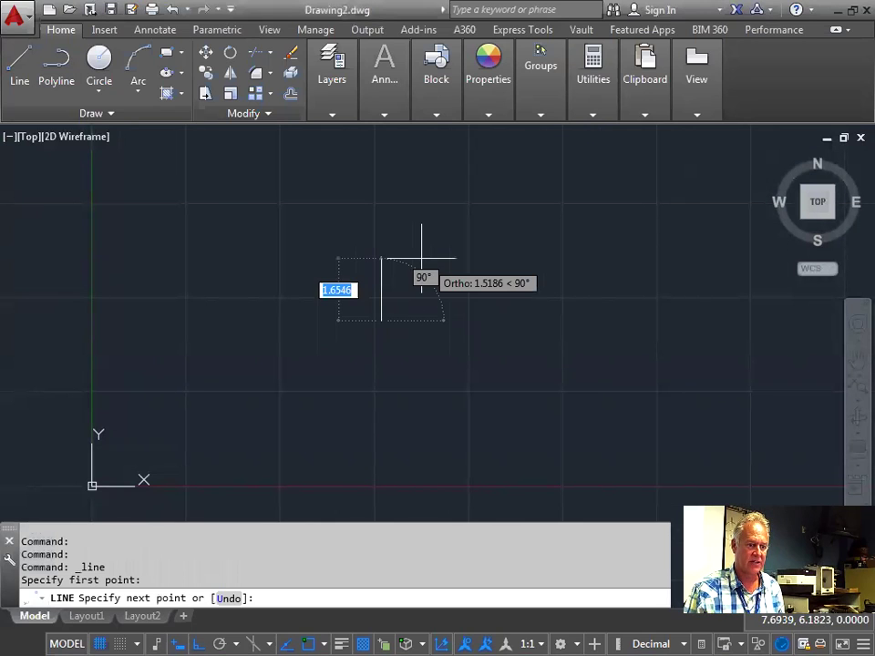
key("F8")
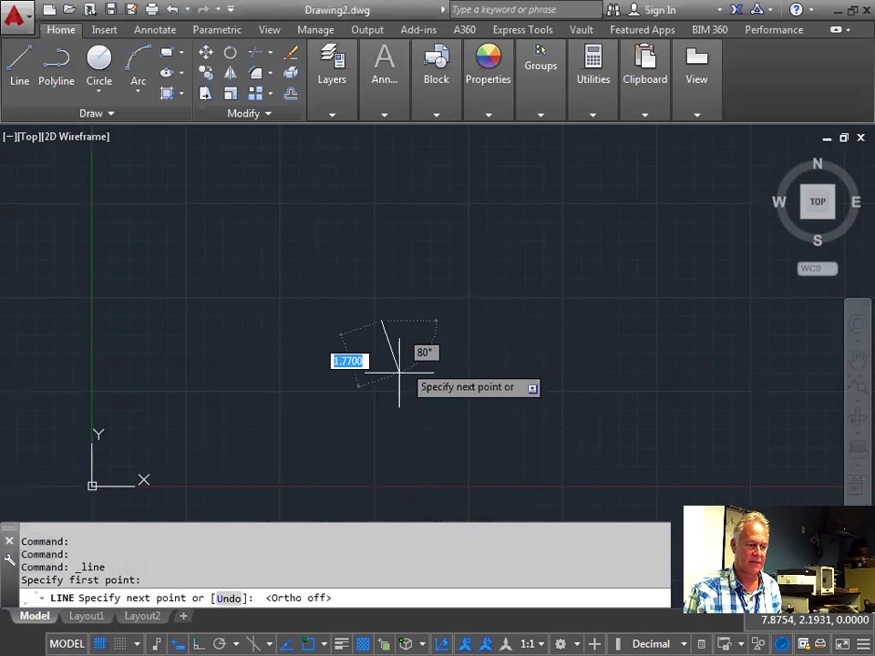
key("Escape")
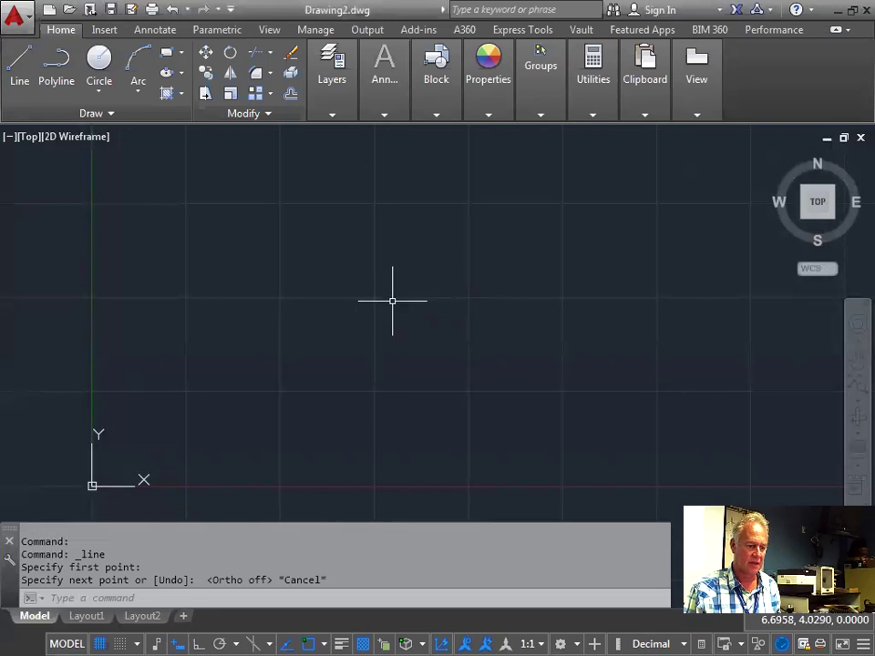
Start the Line command with the grid displayed and Snap mode turned on
left_click(22, 65)
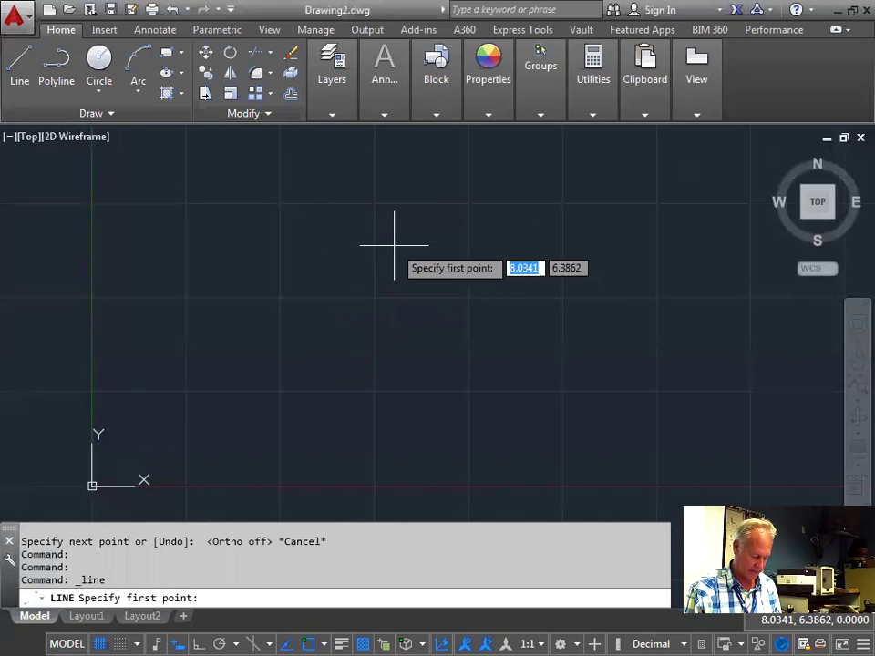
key("F7")
key("F7")
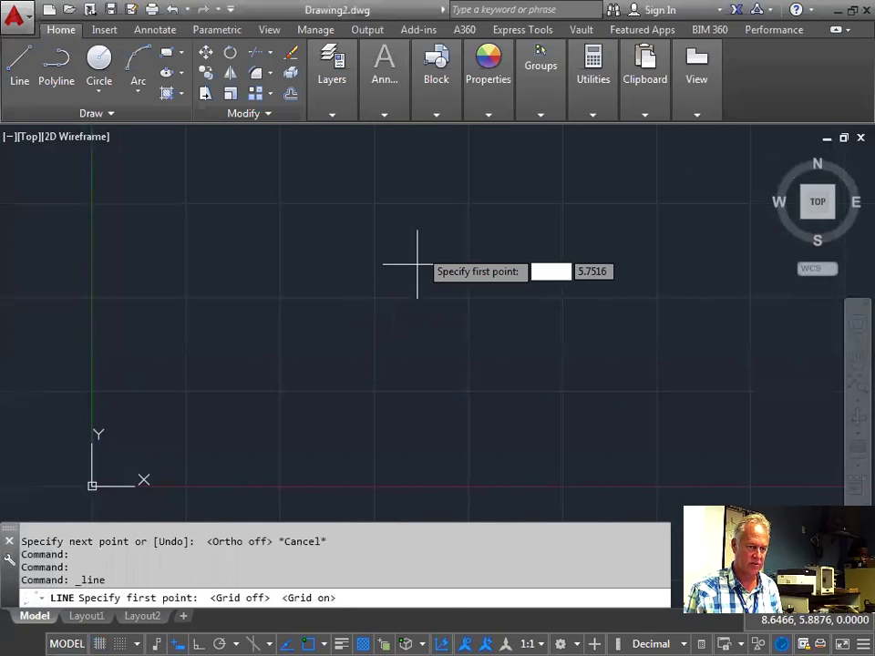
key("F7")
key("F7")
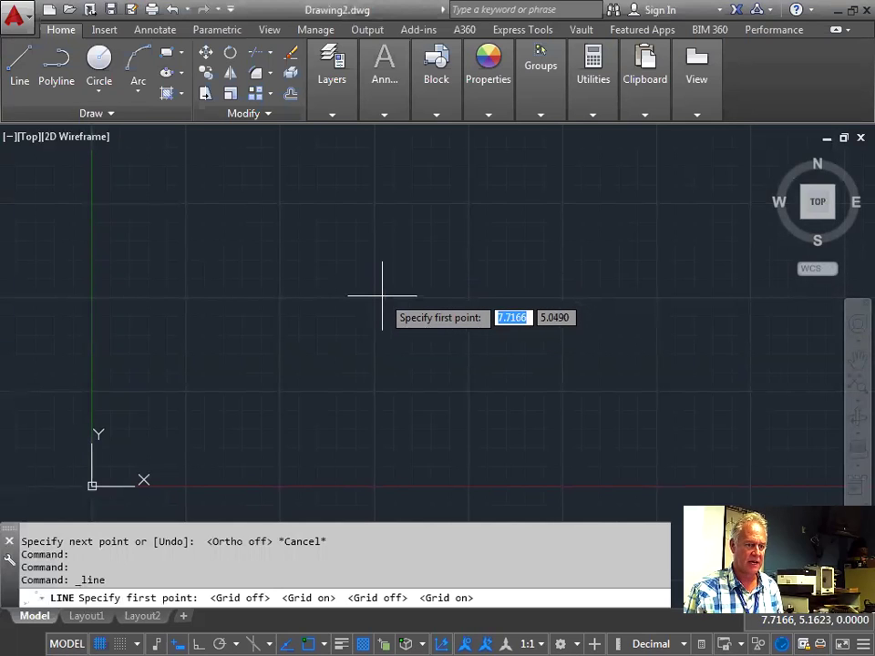
key("F9")
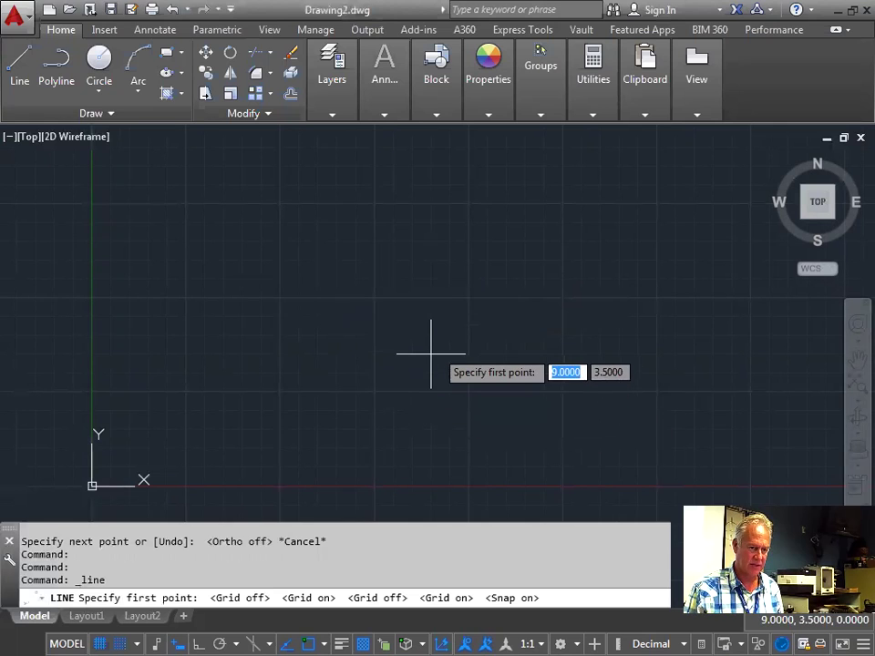
Draw a slanted line from 9,3.5 to 10,5 and continue from its end into a closed 2.5-unit square on the snap grid
left_click(431, 353)
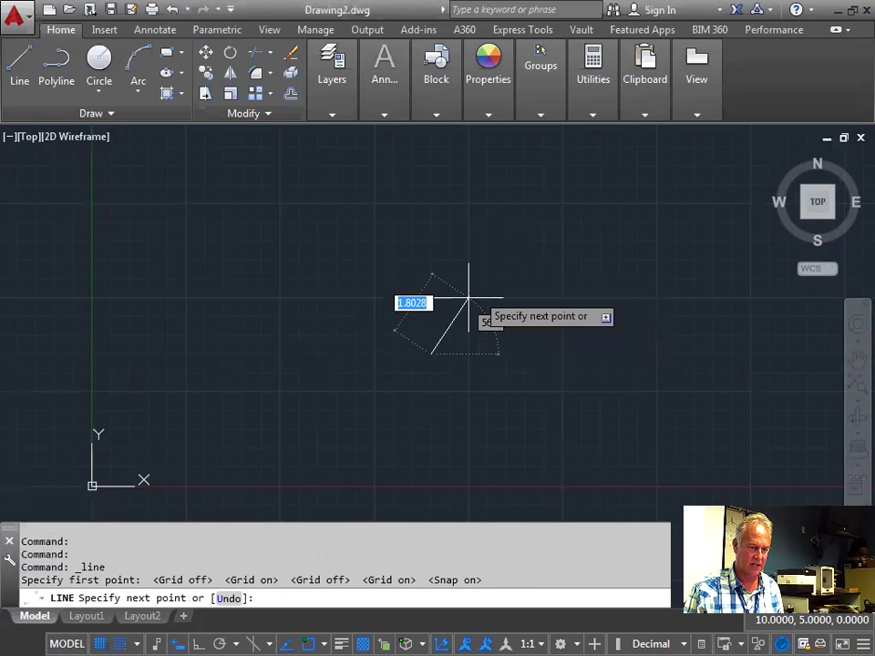
left_click(469, 297)
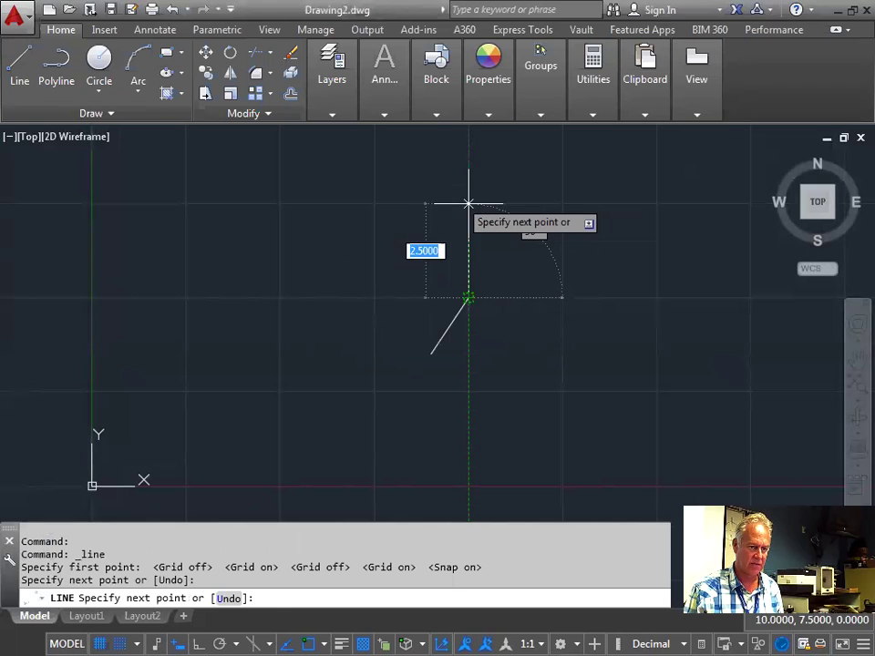
left_click(468, 203)
left_click(374, 203)
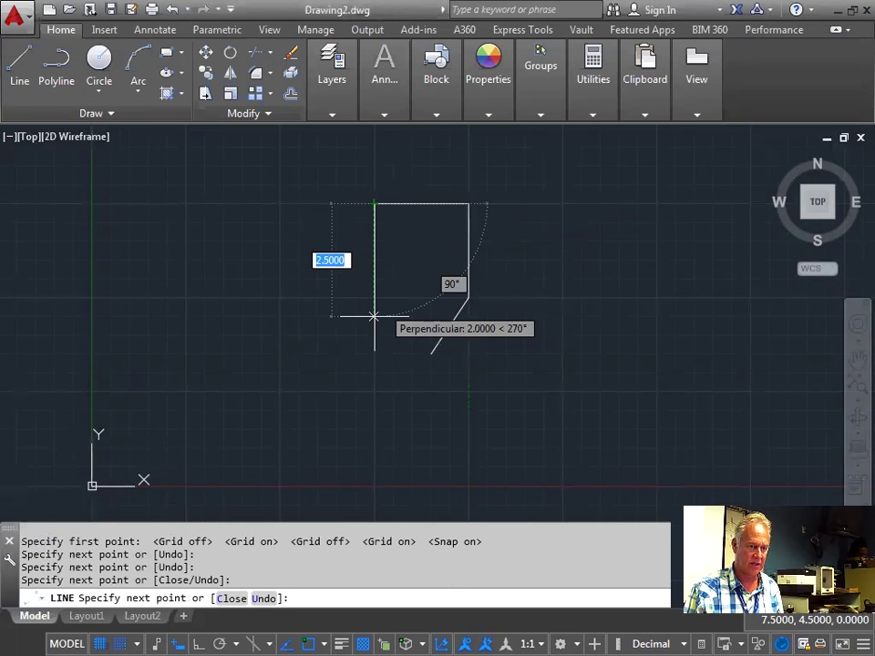
left_click(373, 297)
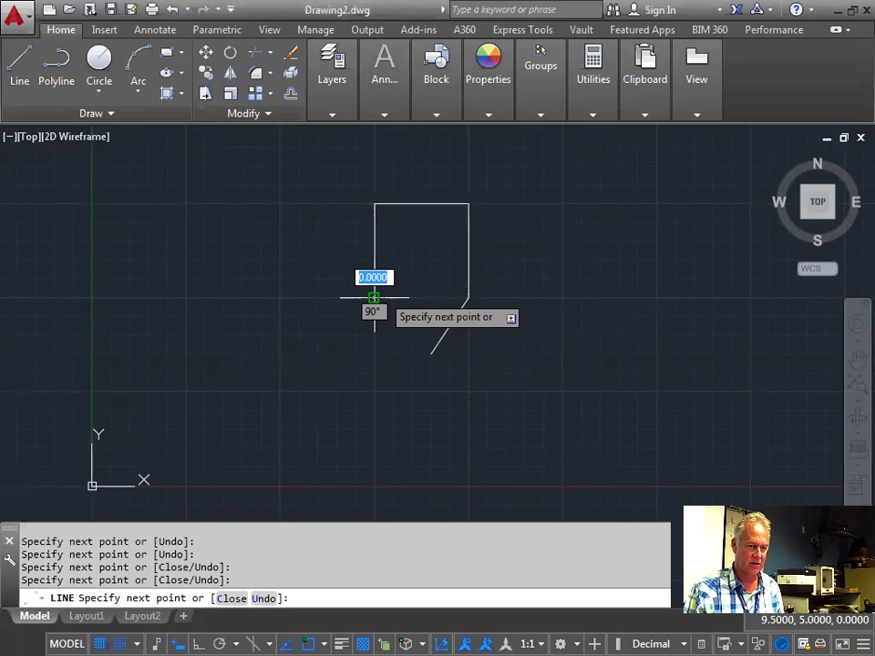
left_click(468, 297)
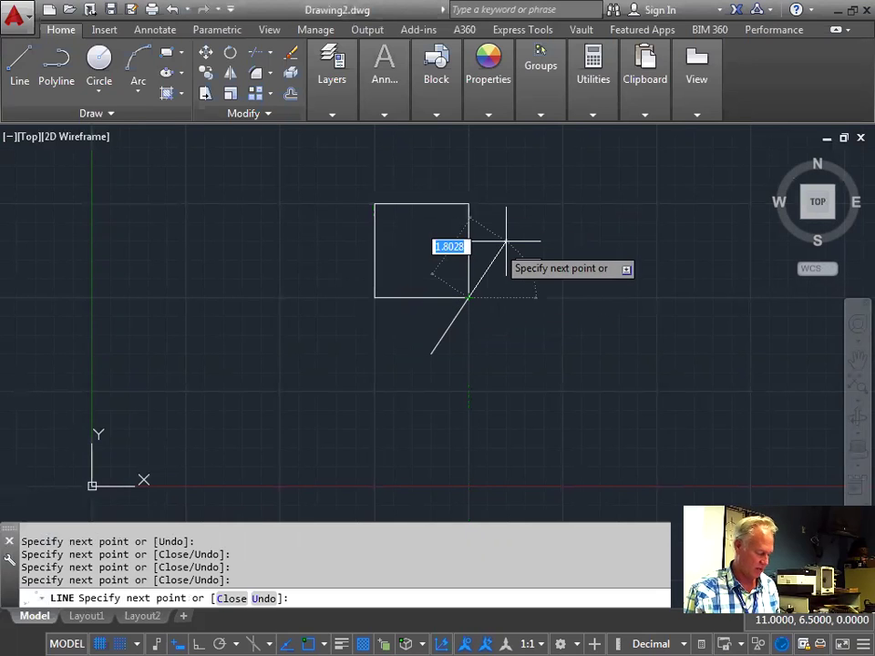
key("Escape")
key("Escape")
key("Escape")
Erase the square and the slanted line together using a crossing selection
left_click(497, 357)
left_click(336, 181)
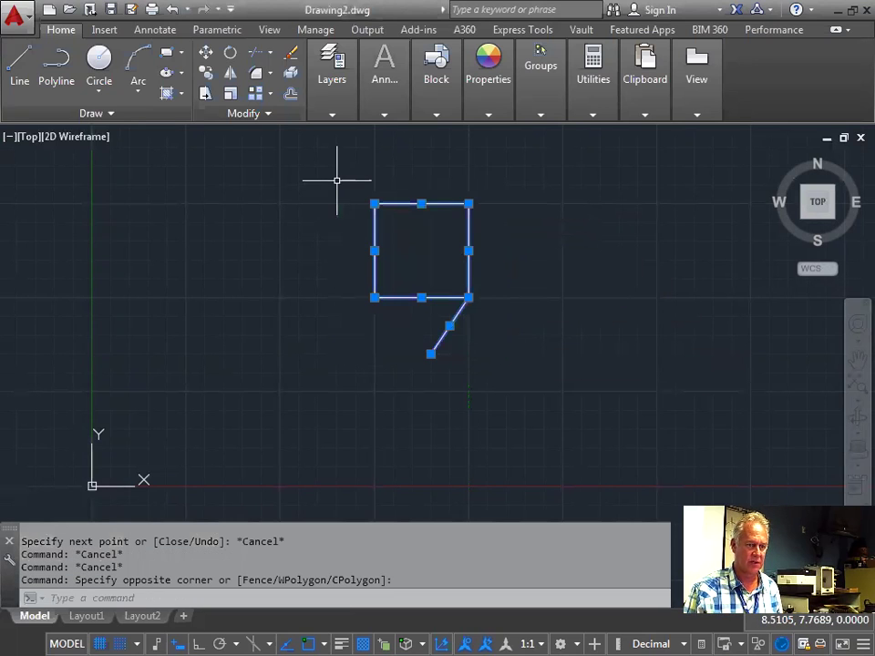
key("Delete")
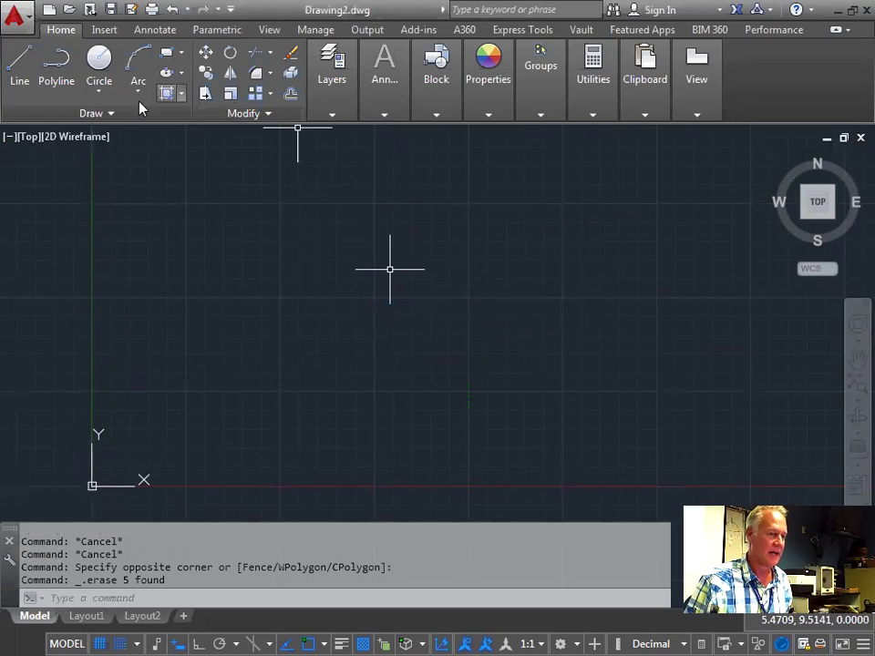
Draw a closed triangle from three snapped lines with corners at about 6,4.5, 8.5,7 and 9.5,4
left_click(12, 66)
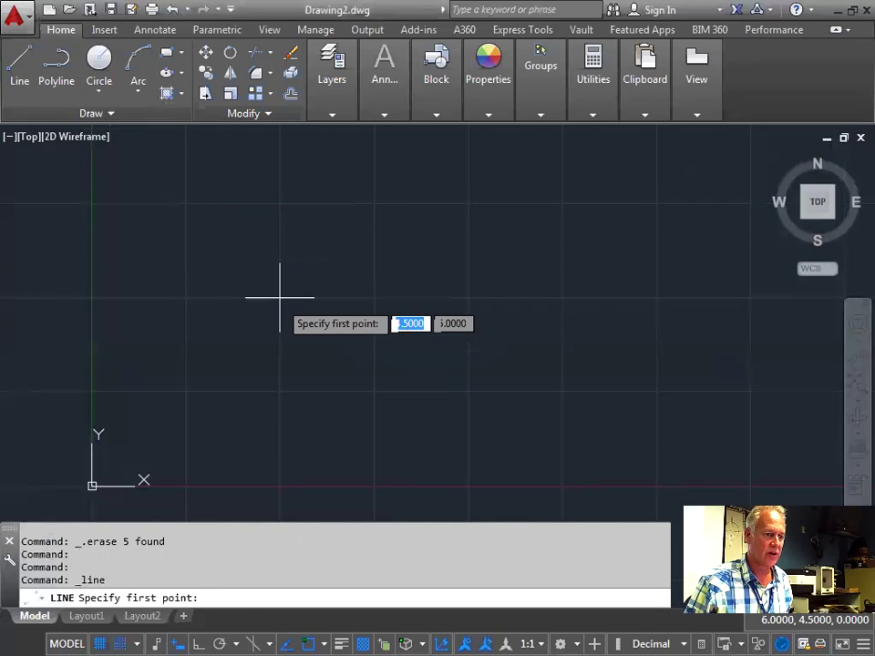
left_click(317, 316)
left_click(412, 222)
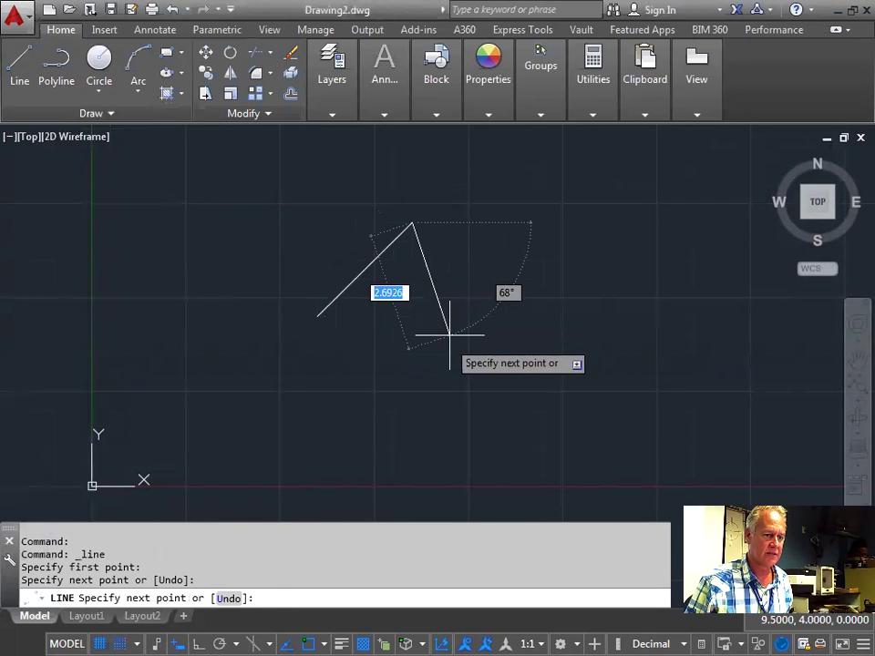
left_click(446, 330)
left_click(317, 315)
key("Escape")
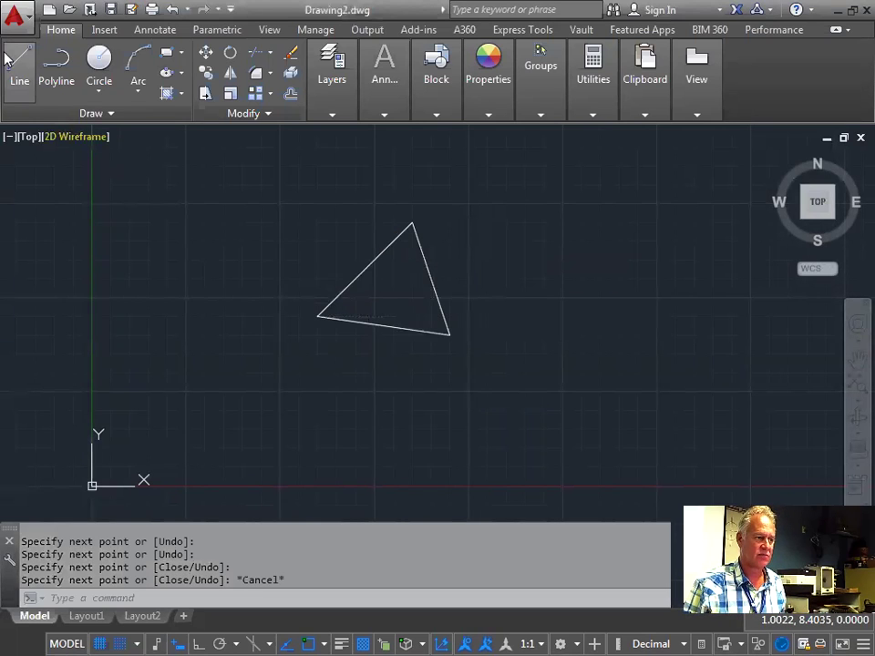
scroll(470, 339, "up", 2)
scroll(470, 339, "down", 2)
mouse_move(482, 309)
middle_mouse_down()
mouse_move(458, 338)
mouse_move(466, 296)
middle_mouse_up()
key("Escape")
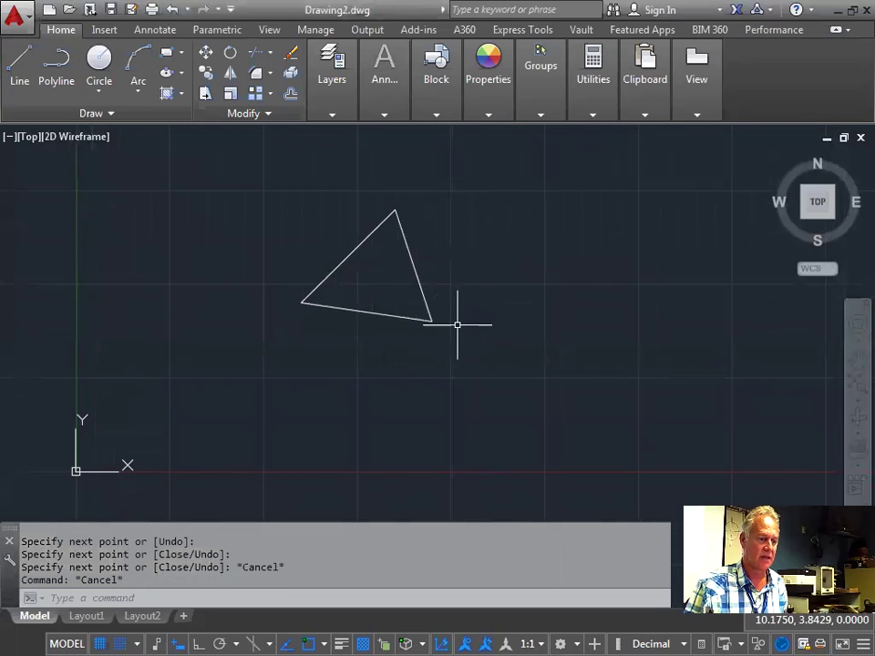
key("Escape")
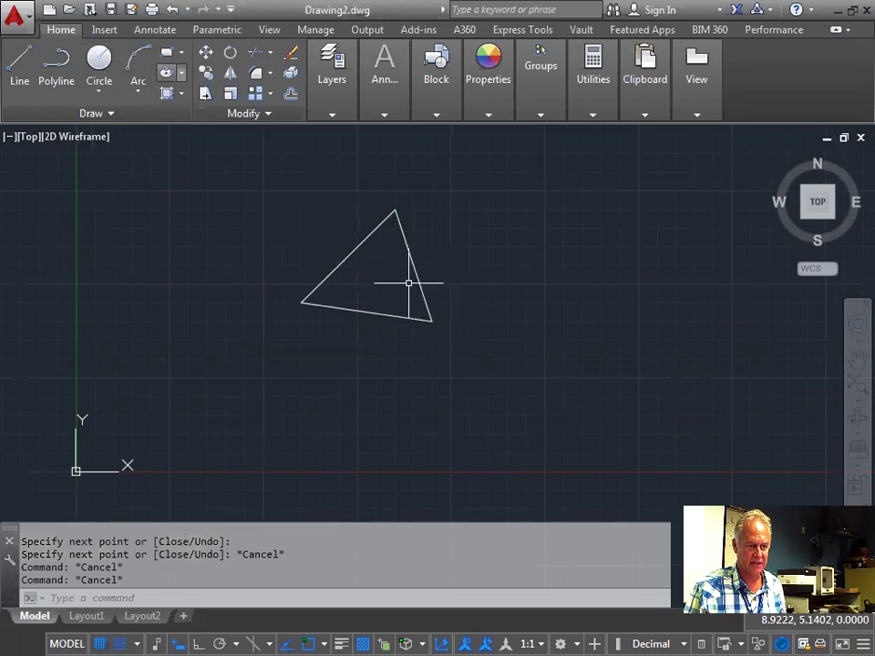
Select the whole triangle with an enclosing window selection and clear the selection
mouse_move(333, 91)
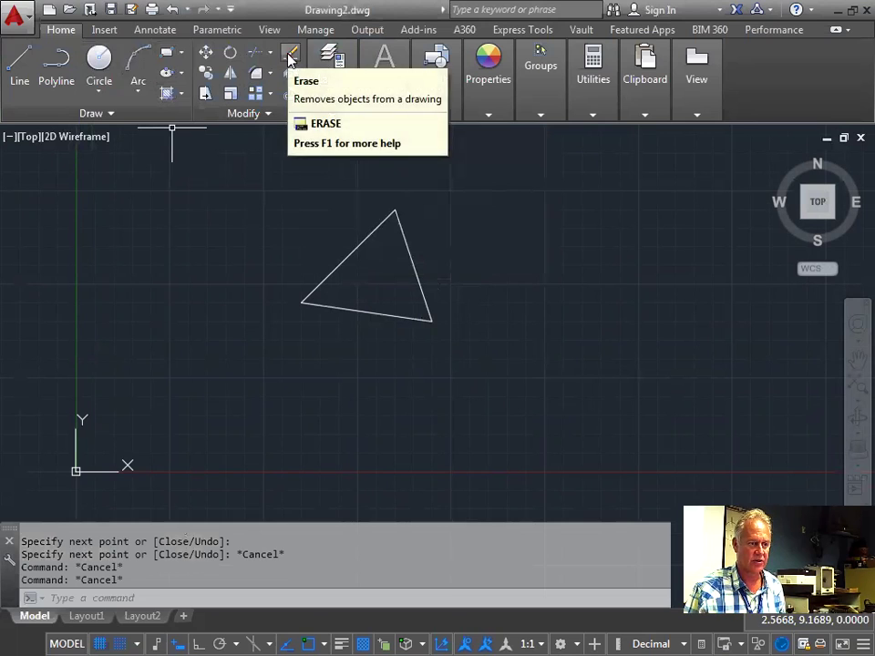
left_click(221, 174)
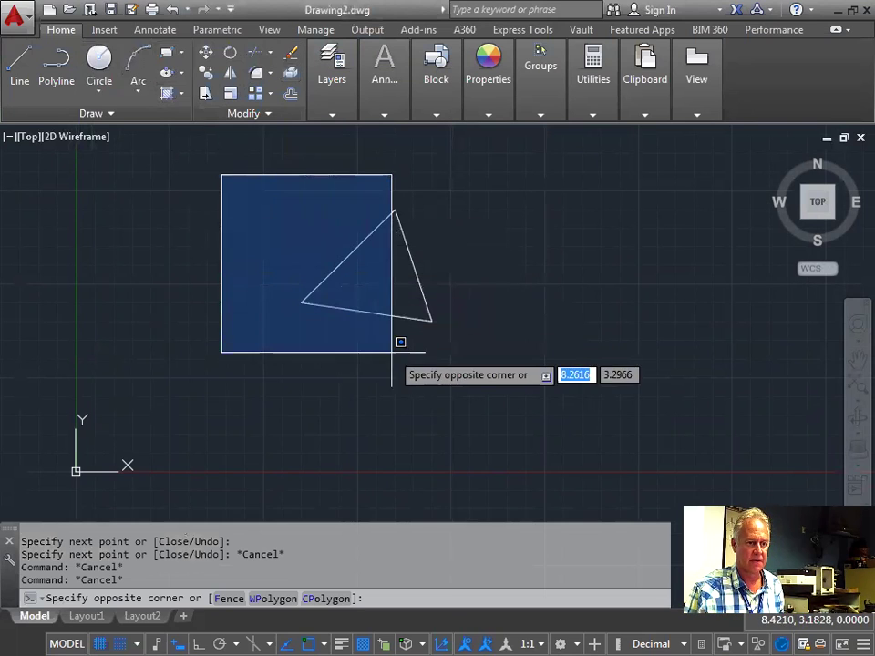
left_click(488, 406)
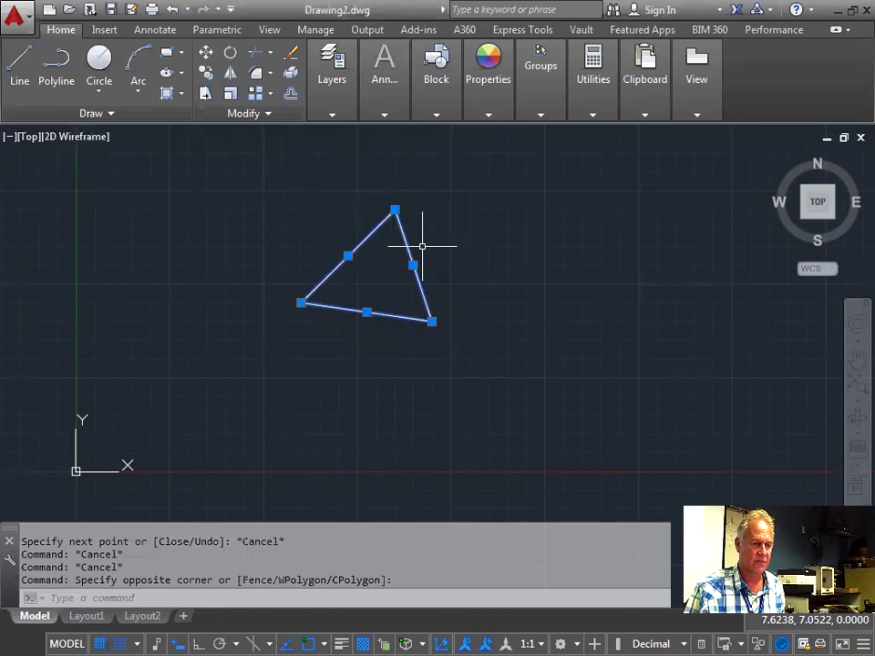
key("Escape")
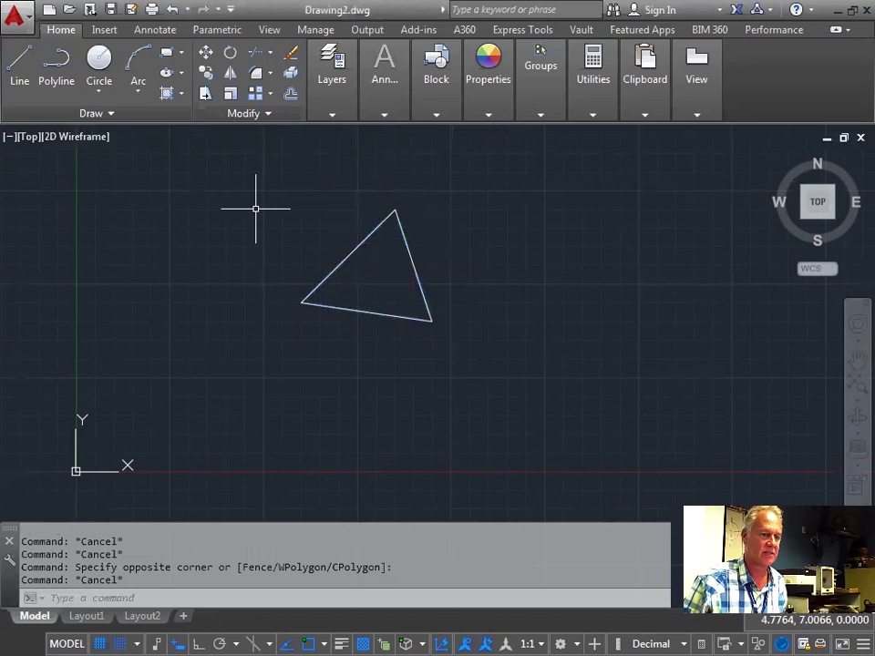
Try several window selections that only partly enclose the triangle's lines
left_click(224, 185)
left_click(357, 240)
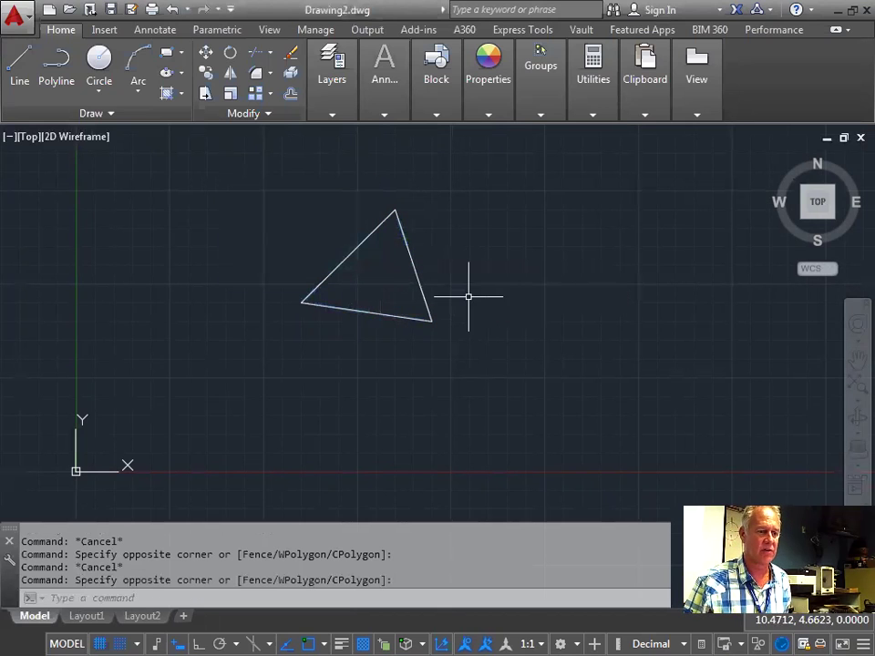
left_click(310, 223)
left_click(393, 354)
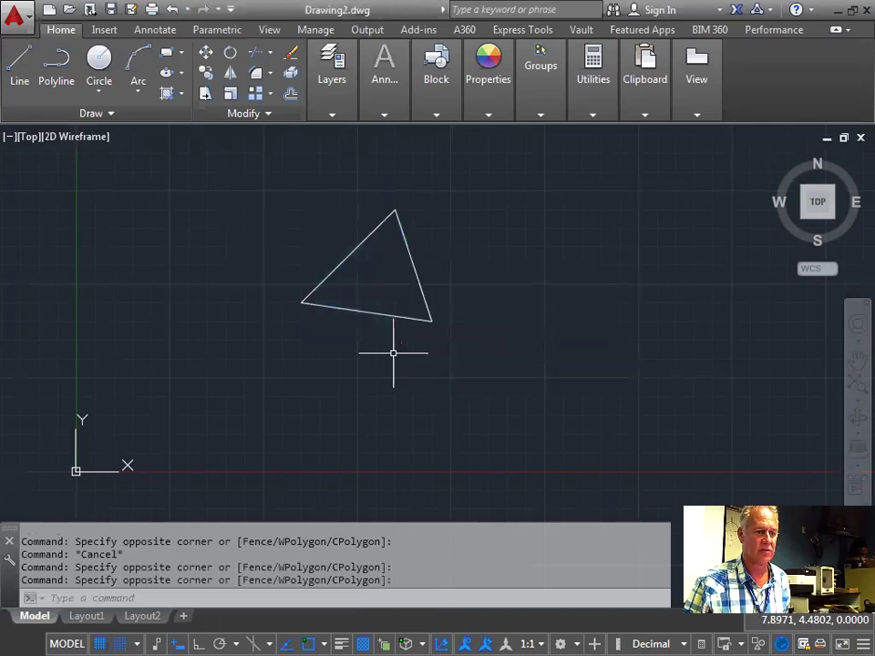
left_click(358, 236)
left_click(436, 354)
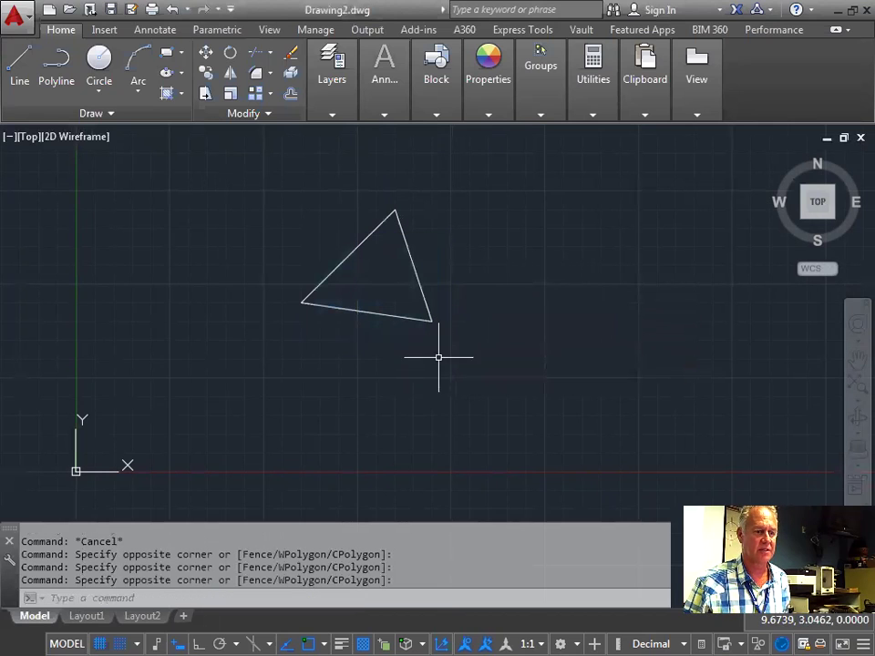
key("Escape")
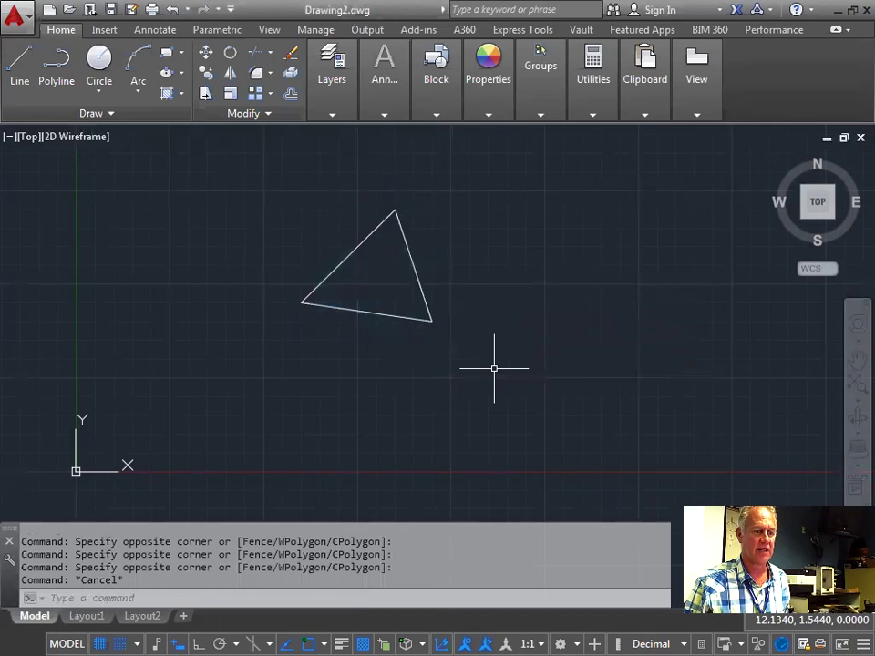
Select two of the triangle's lines with a crossing window, clear them, and select all three with another crossing window before clearing
left_click(530, 414)
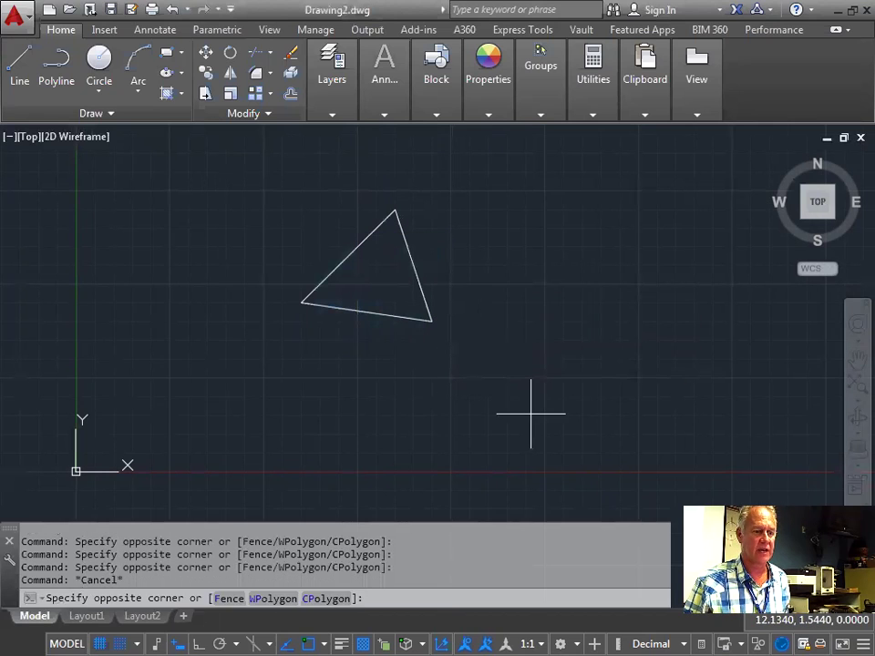
left_click(429, 294)
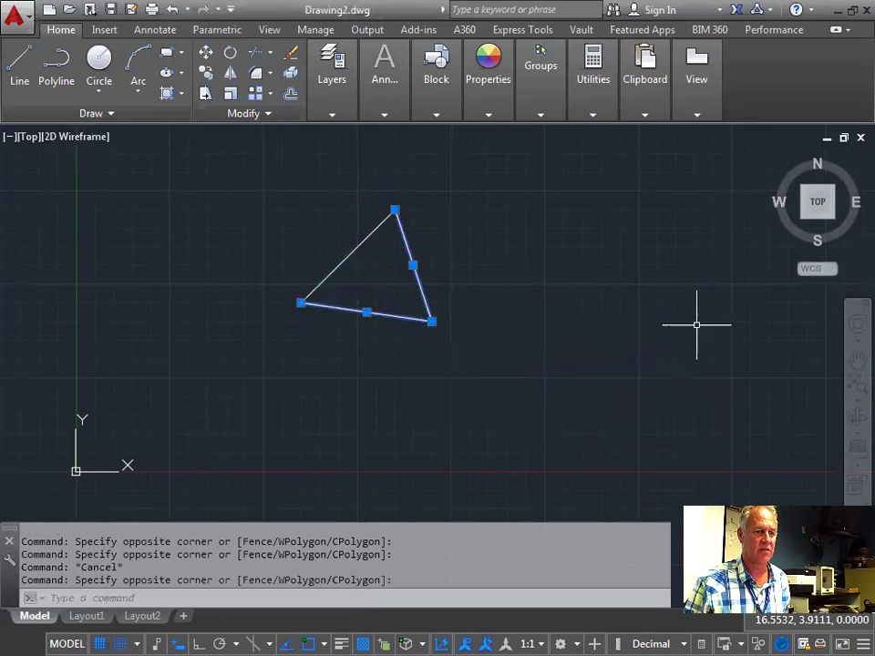
key("Escape")
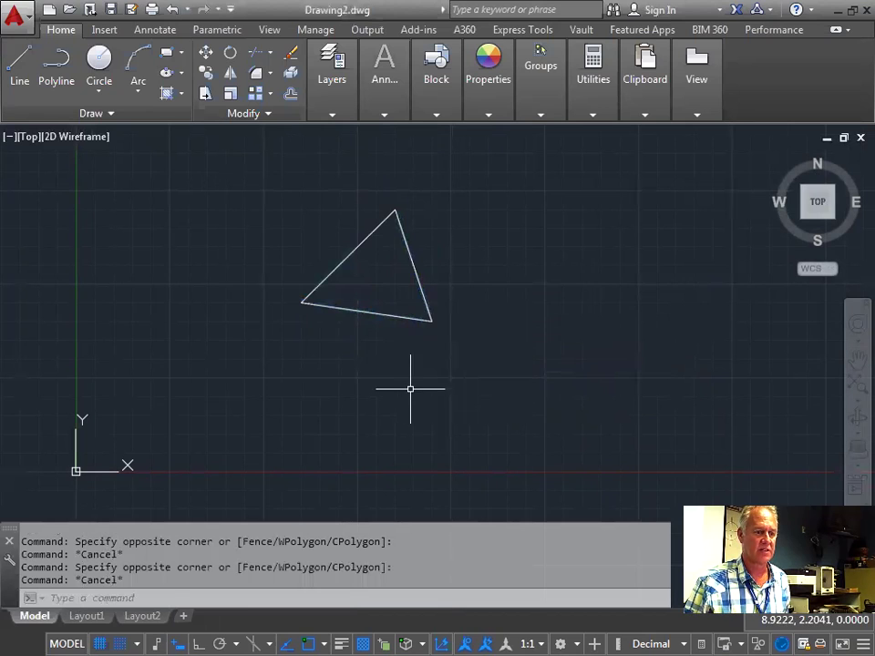
left_click(410, 389)
left_click(360, 223)
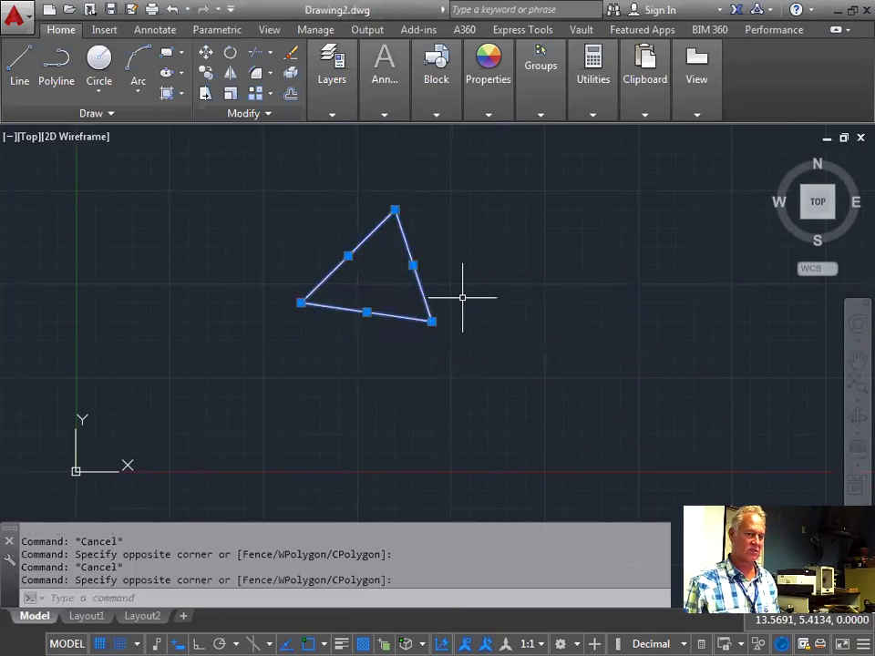
key("Escape")
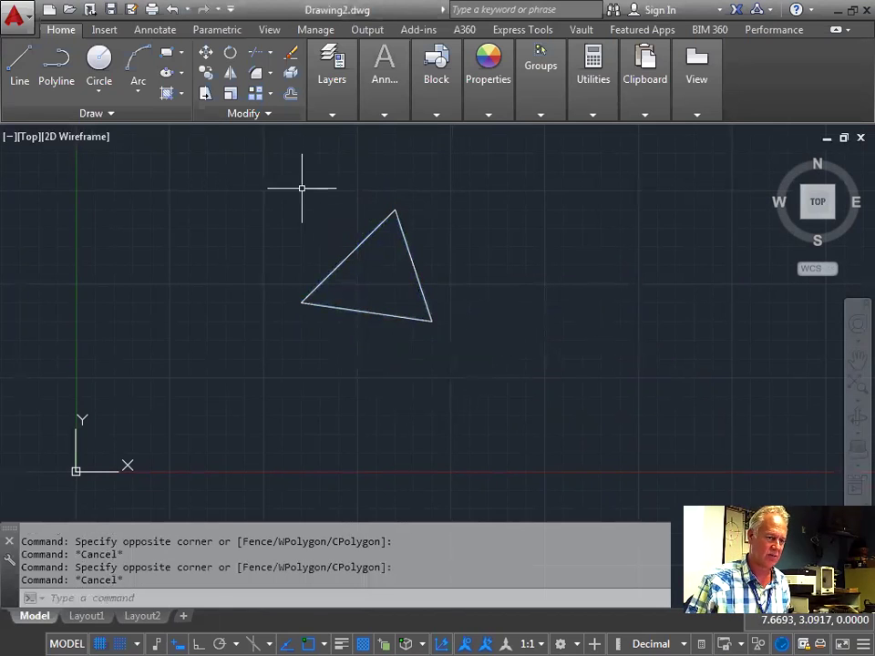
Try an enclosing selection window over the triangle from its upper-left side and clear the selection
left_click(219, 174)
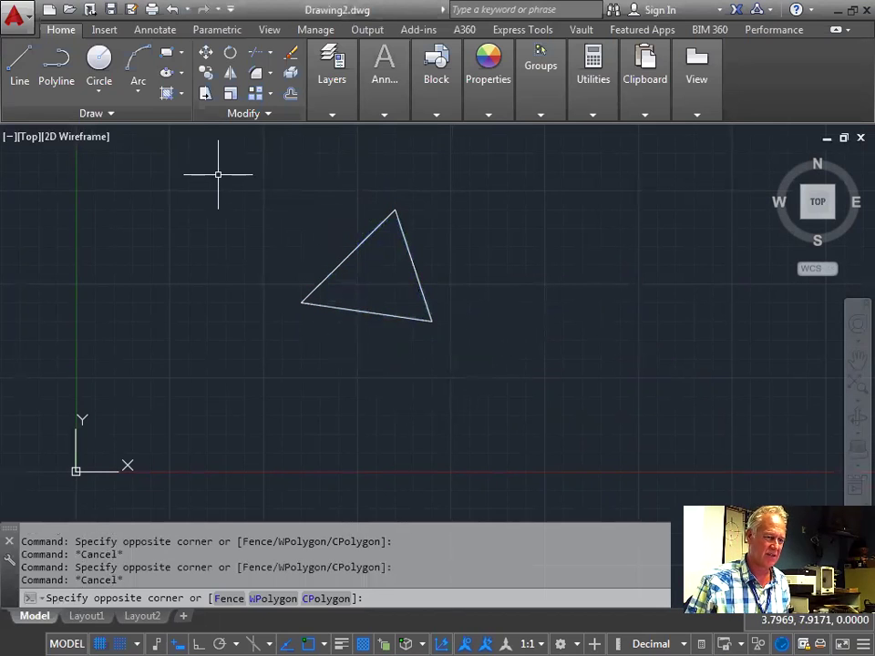
left_click(423, 334)
left_click(494, 397)
key("Escape")
key("Escape")
key("Escape")
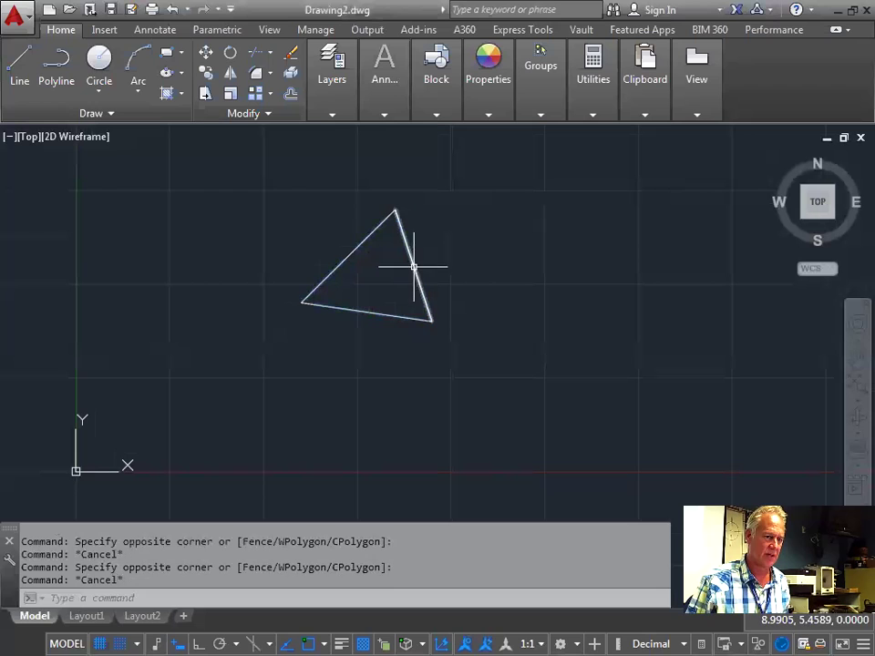
Draw a center-radius circle centred at about 2.5,6.5 with a radius of about 0.3, switching Snap off for the radius
left_click(93, 104)
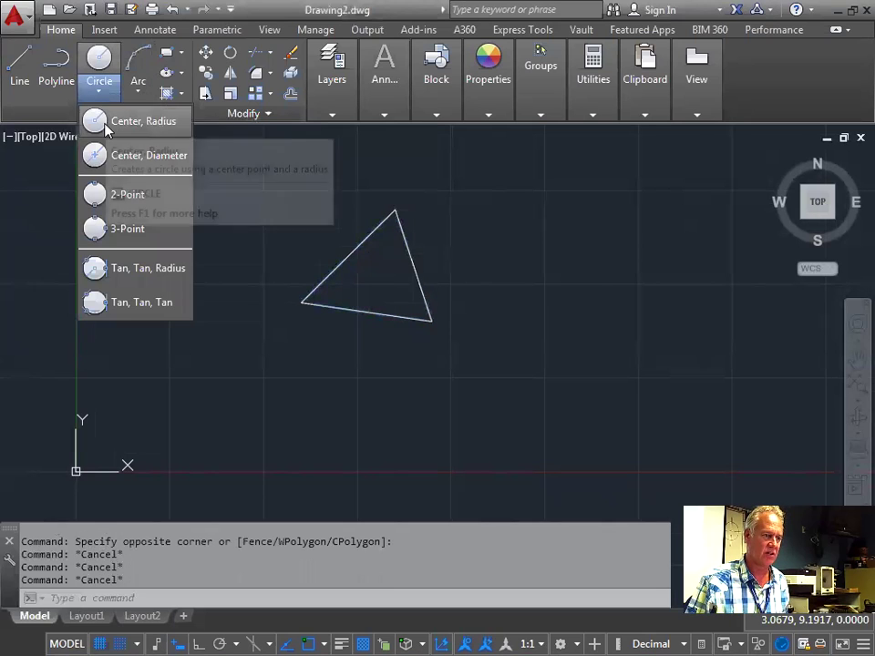
left_click(100, 121)
left_click(168, 226)
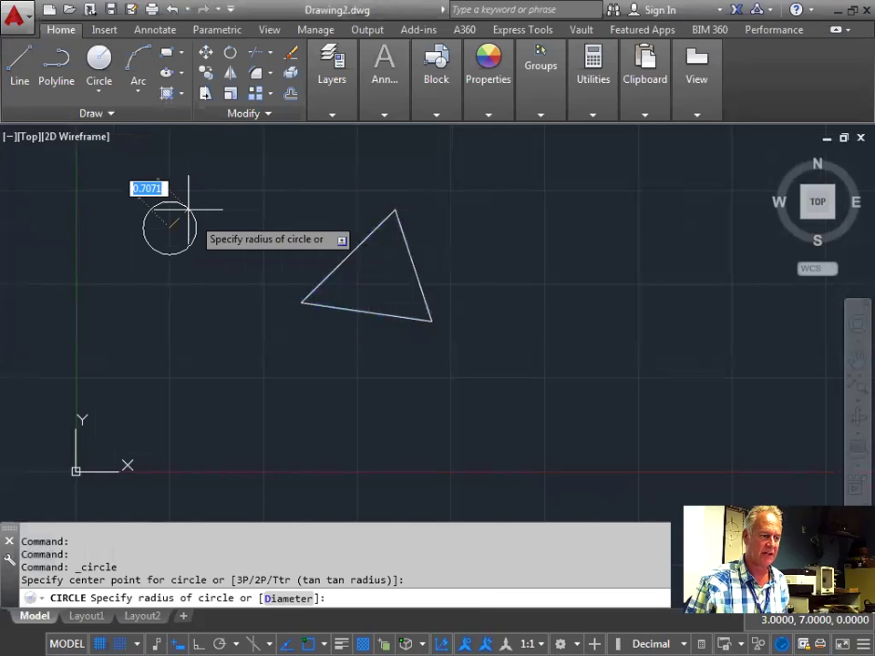
key("F9")
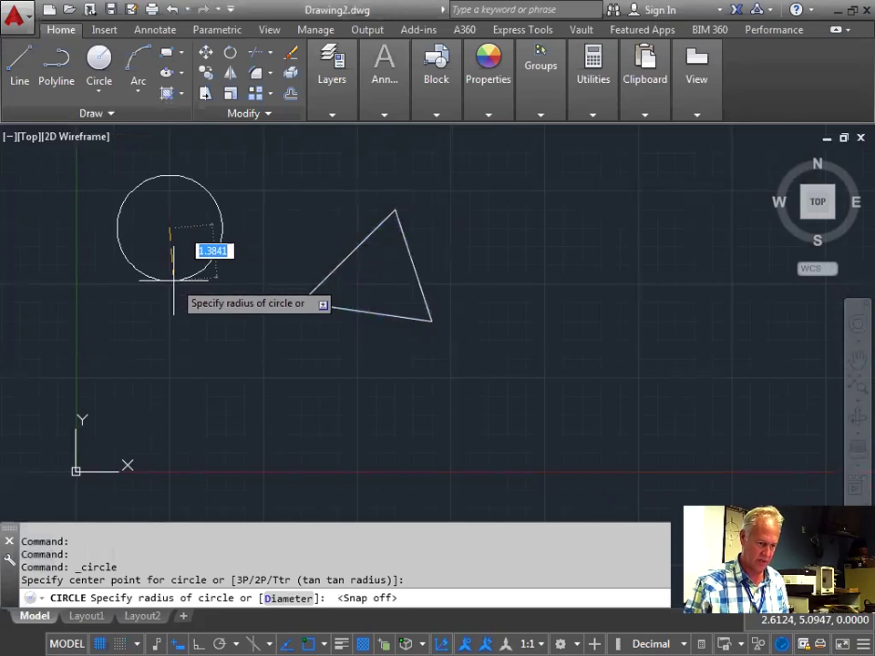
left_click(183, 224)
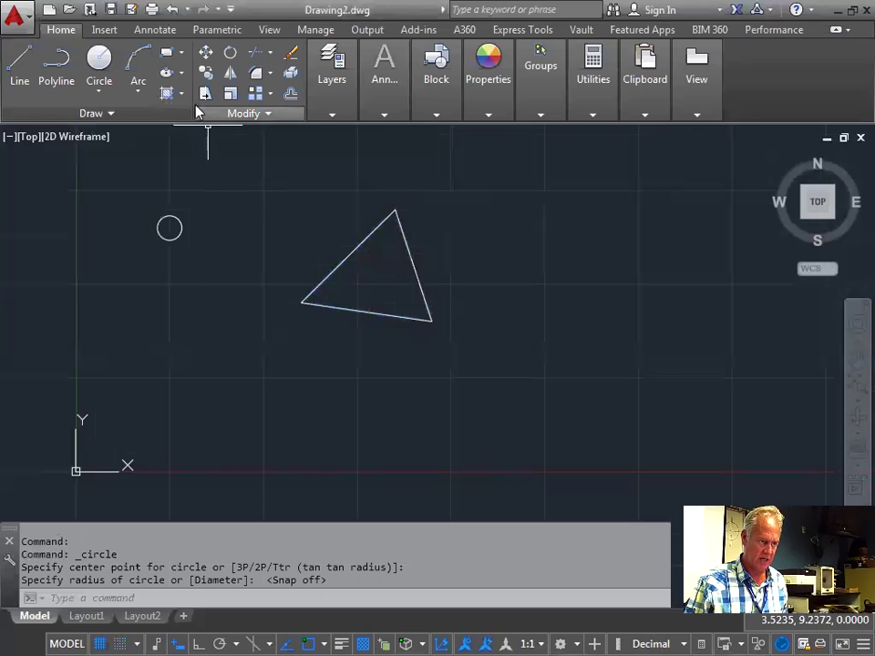
key("Escape")
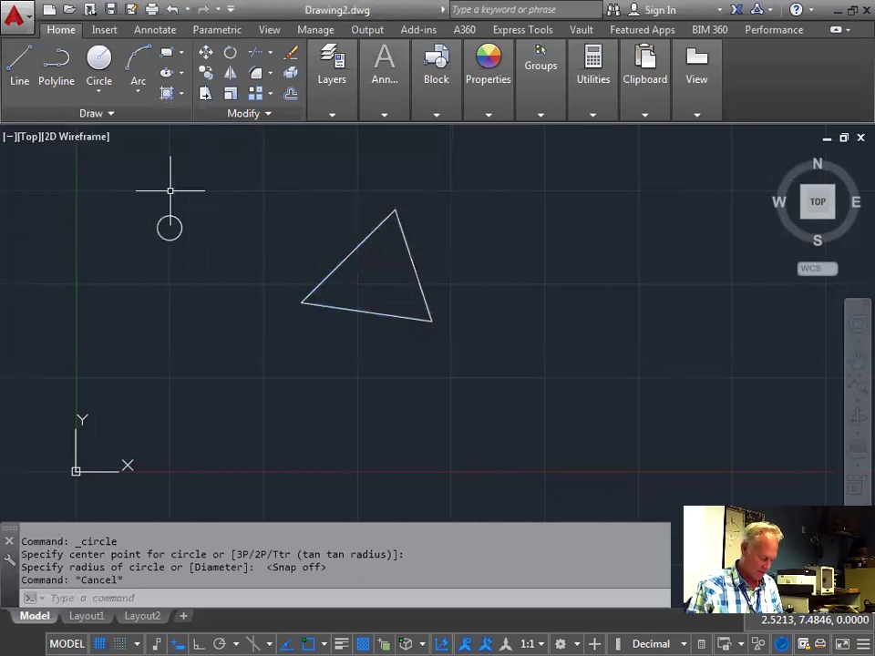
Create an associative rectangular array of the small circle with 4 columns and 3 rows
type("array")
key("Return")
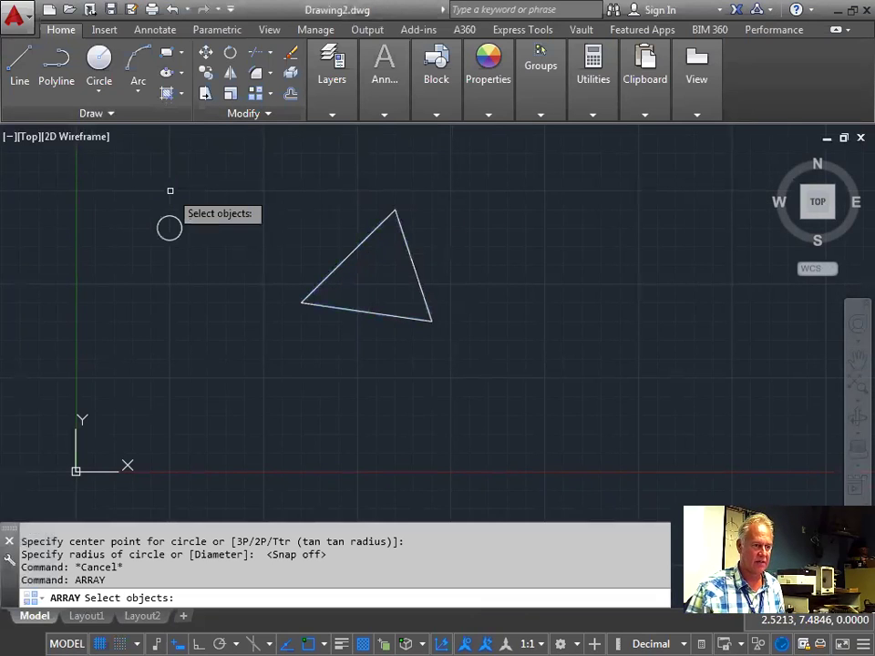
left_click(182, 226)
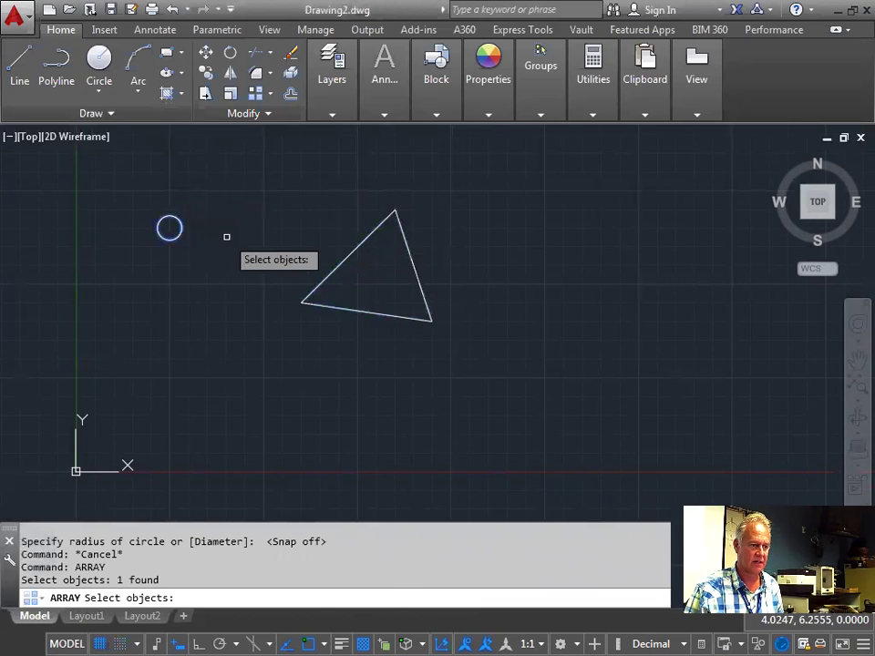
key("Return")
left_click(287, 283)
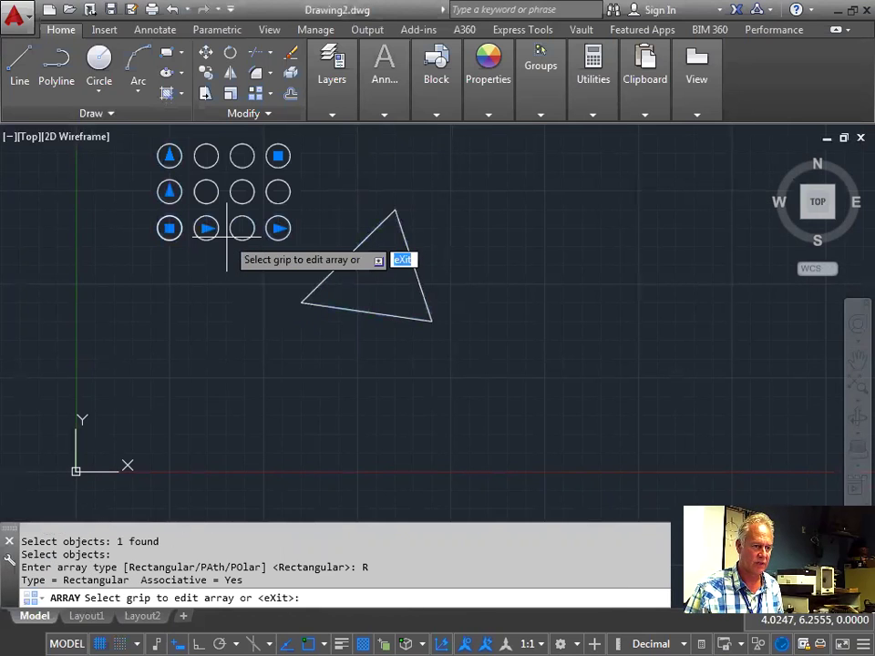
key("Return")
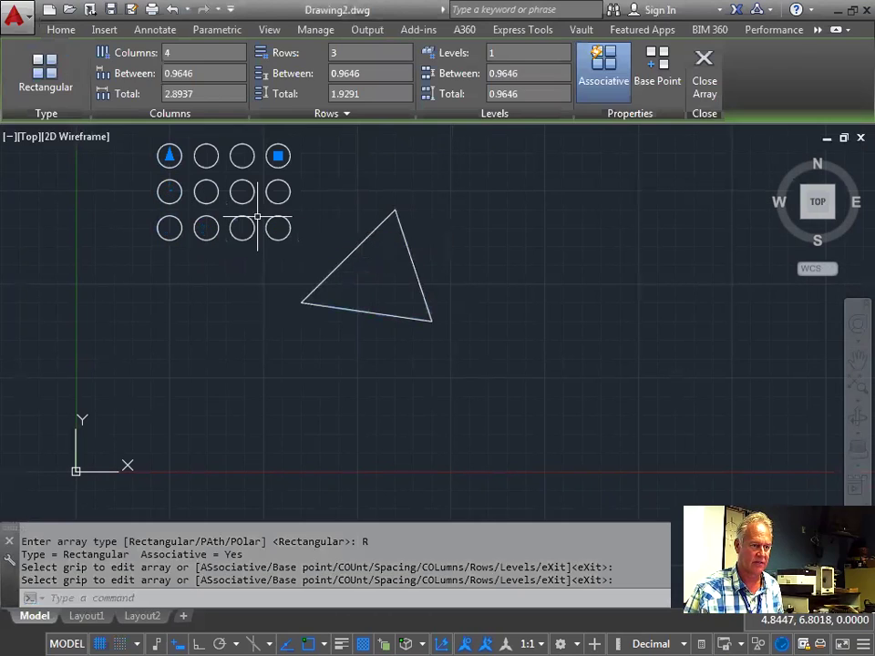
key("Escape")
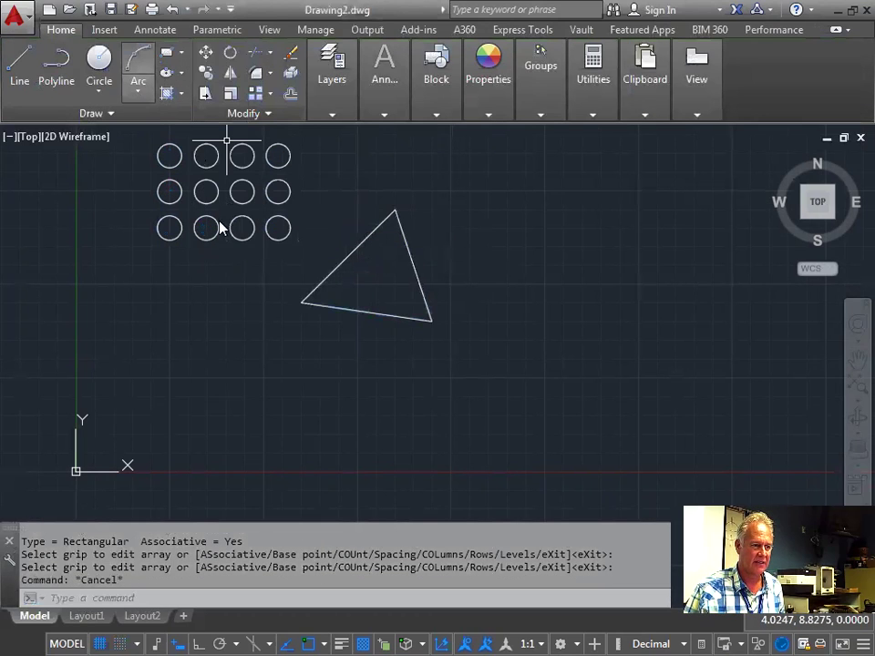
Try two-corner selection windows and crossing lassos in empty space and around the circle array, cancelling each one
middle_click_drag(328, 221, 348, 275)
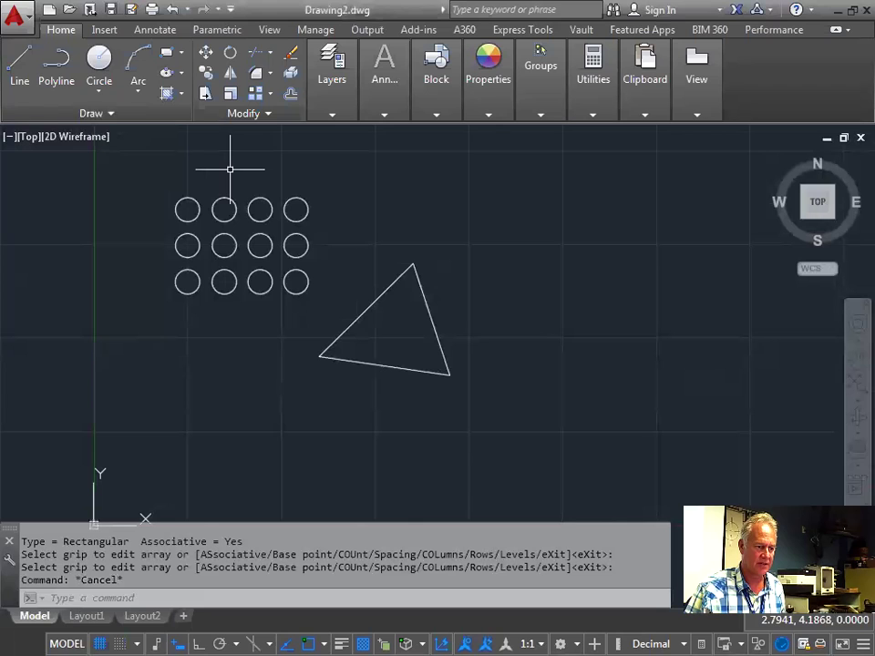
left_click(206, 359)
mouse_move(232, 347)
left_mouse_down()
mouse_move(210, 336)
mouse_move(210, 323)
left_mouse_up()
key("Escape")
left_click(594, 200)
left_click(661, 274)
key("Escape")
left_click(594, 321)
left_click(513, 252)
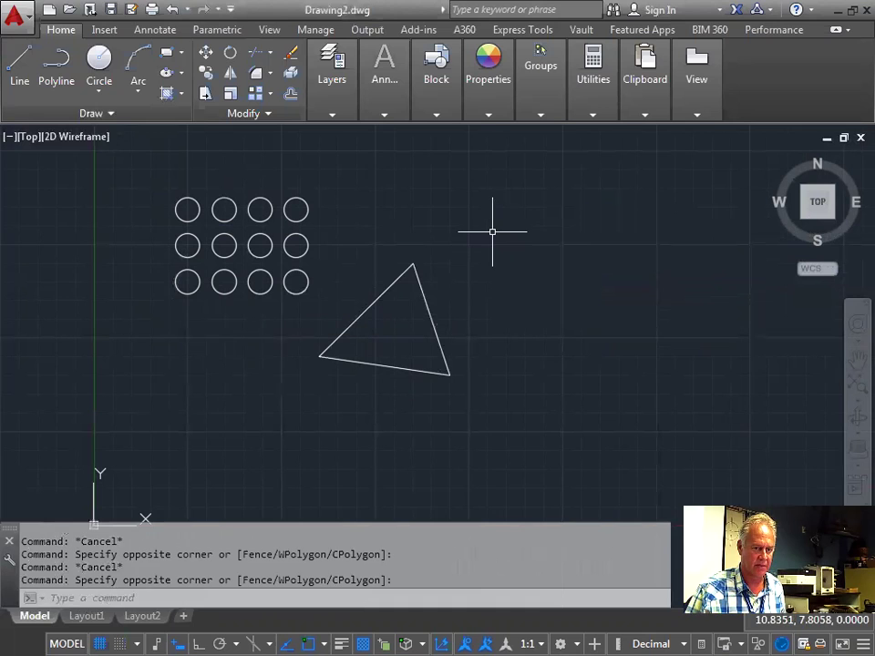
mouse_move(223, 344)
left_mouse_down()
mouse_move(207, 279)
mouse_move(215, 247)
mouse_move(202, 273)
mouse_move(168, 256)
mouse_move(168, 246)
left_mouse_up()
key("Escape")
key("Escape")
Explode the circle array into individual circles
type("explode")
key("Return")
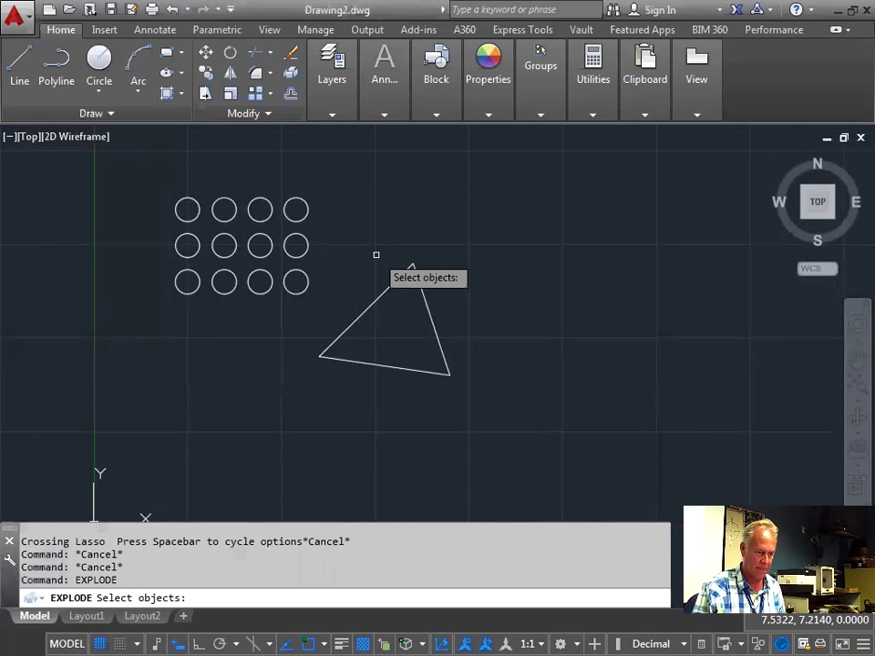
left_click(283, 246)
key("Return")
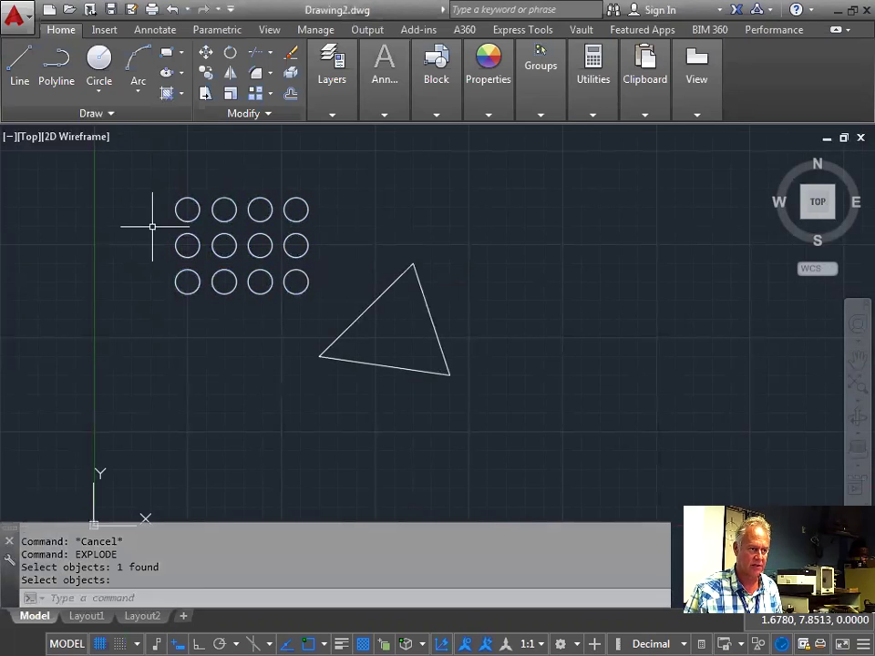
Erase the circles touched by a freehand crossing lasso swept through the grid, and undo the erasure
left_click(290, 52)
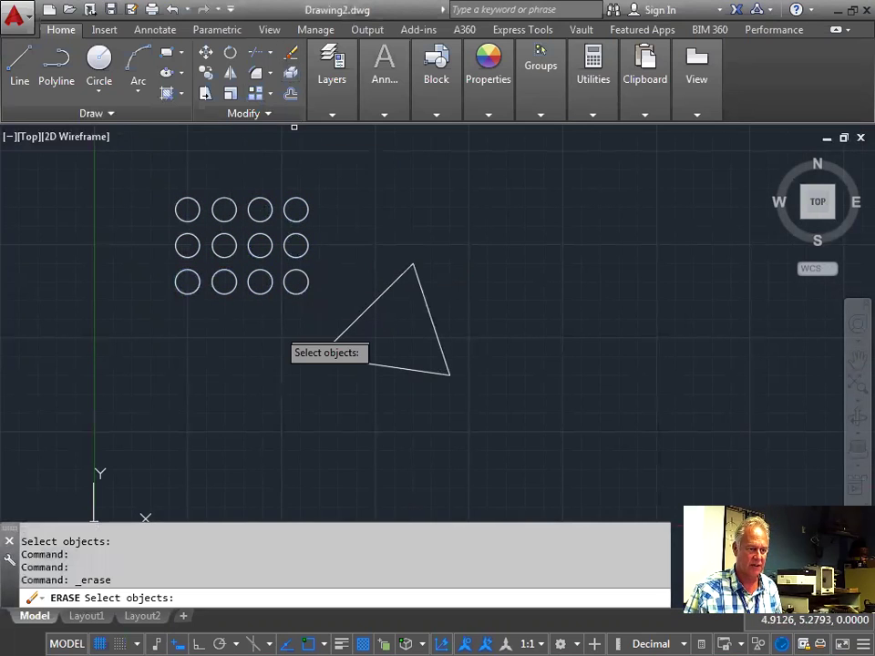
key("Escape")
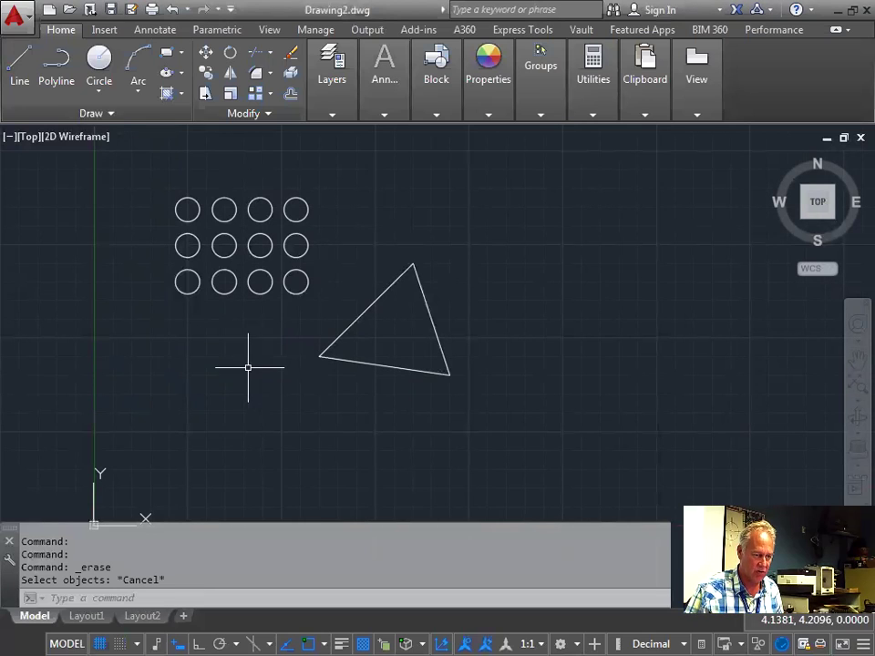
mouse_move(207, 347)
left_mouse_down()
mouse_move(189, 245)
mouse_move(202, 228)
mouse_move(221, 235)
mouse_move(205, 204)
mouse_move(210, 187)
mouse_move(229, 191)
mouse_move(224, 209)
mouse_move(221, 193)
mouse_move(250, 247)
mouse_move(297, 194)
left_mouse_up()
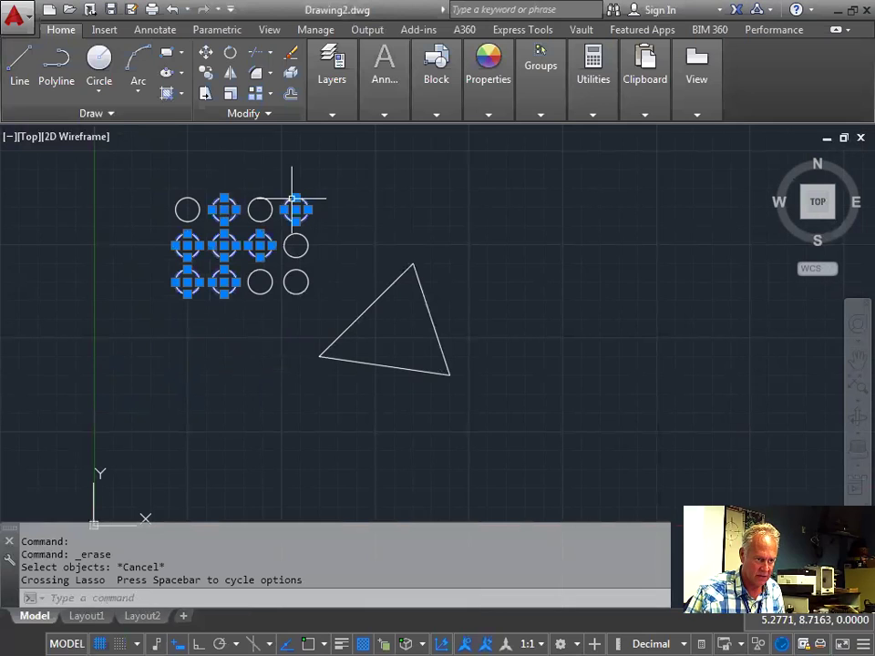
key("Delete")
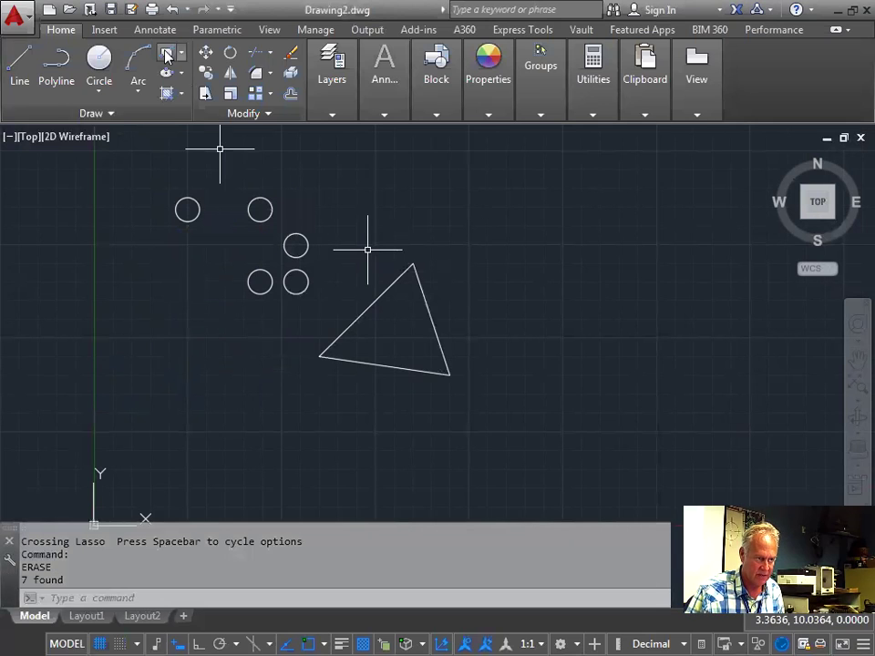
left_click(172, 9)
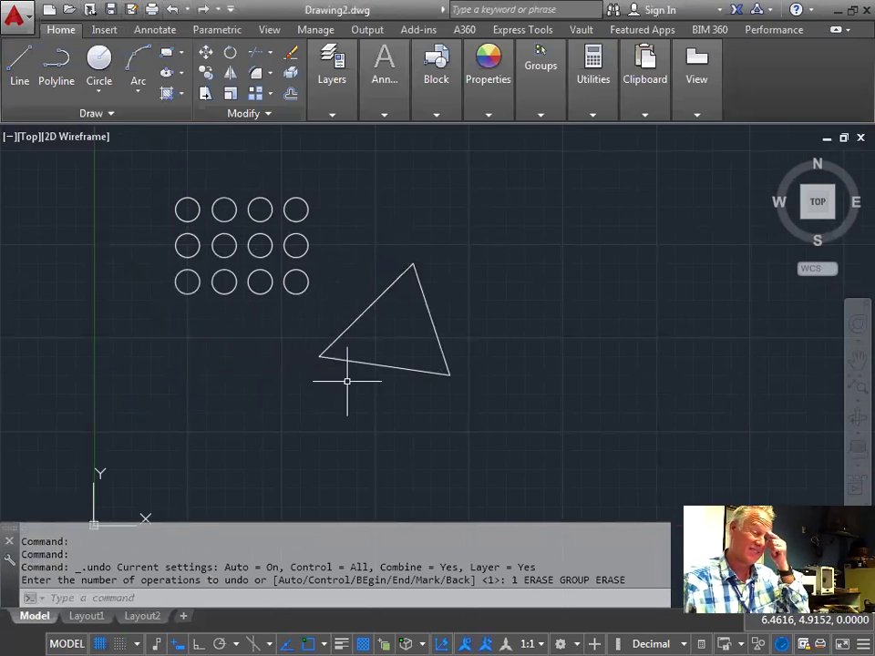
Try a crossing lasso selection beside the triangle and clear it
left_click(531, 369)
mouse_move(493, 308)
left_mouse_down()
mouse_move(480, 273)
mouse_move(578, 357)
mouse_move(617, 273)
mouse_move(590, 306)
mouse_move(531, 228)
left_mouse_up()
key("Escape")
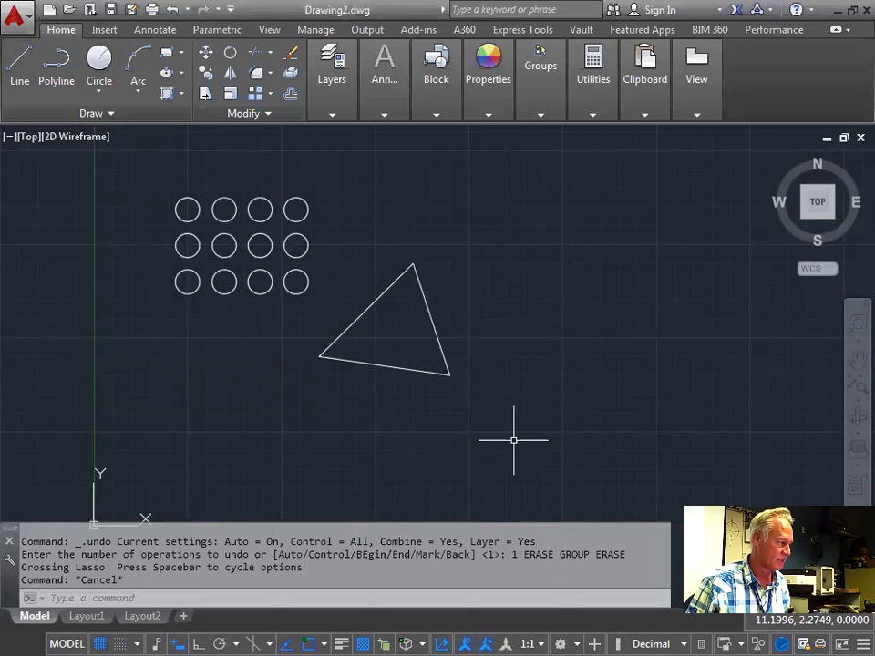
Select the triangle's three lines one by one, clear them, and reselect only the lower and right lines before clearing again
left_click(378, 298)
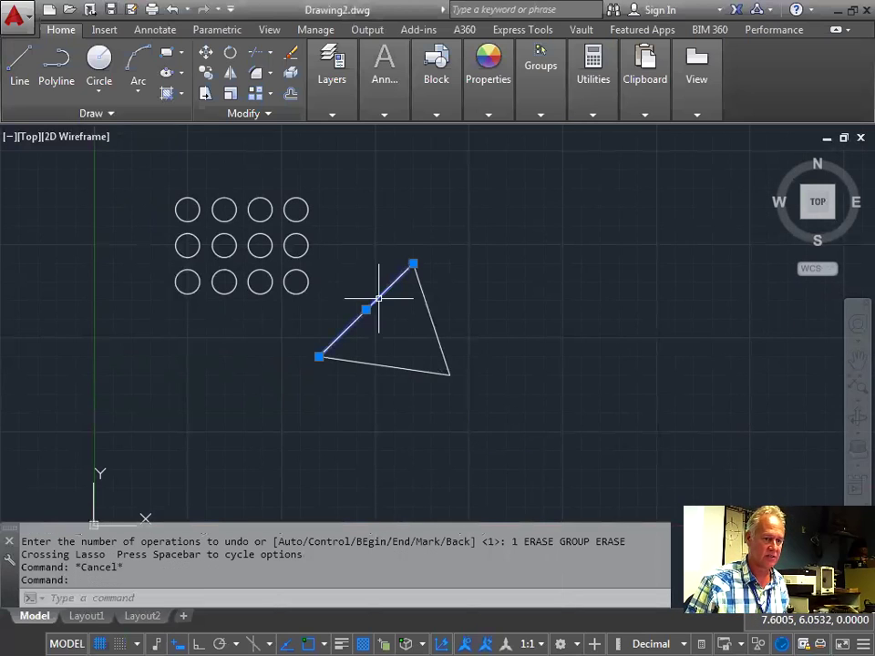
left_click(434, 330)
left_click(333, 354)
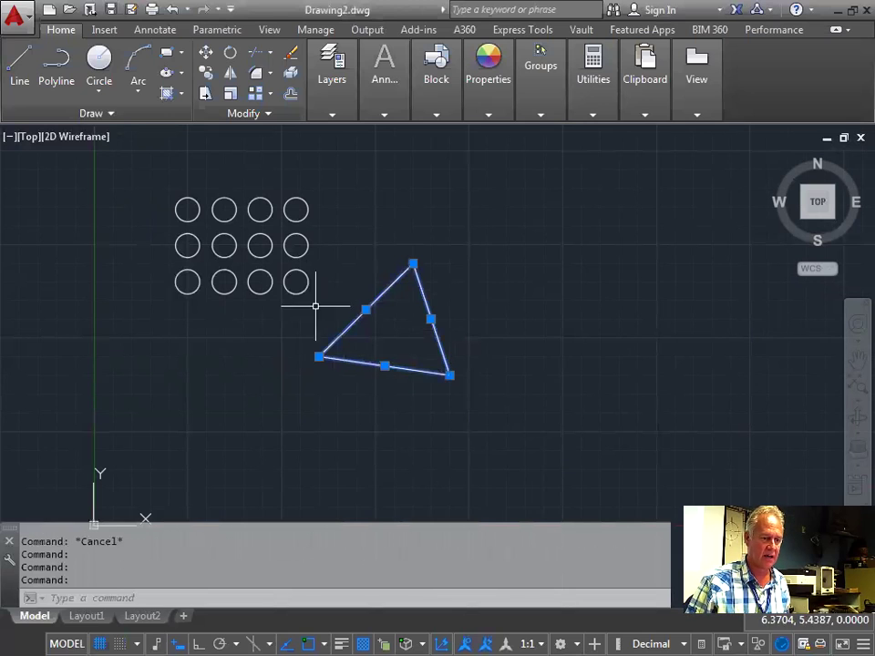
key("Escape")
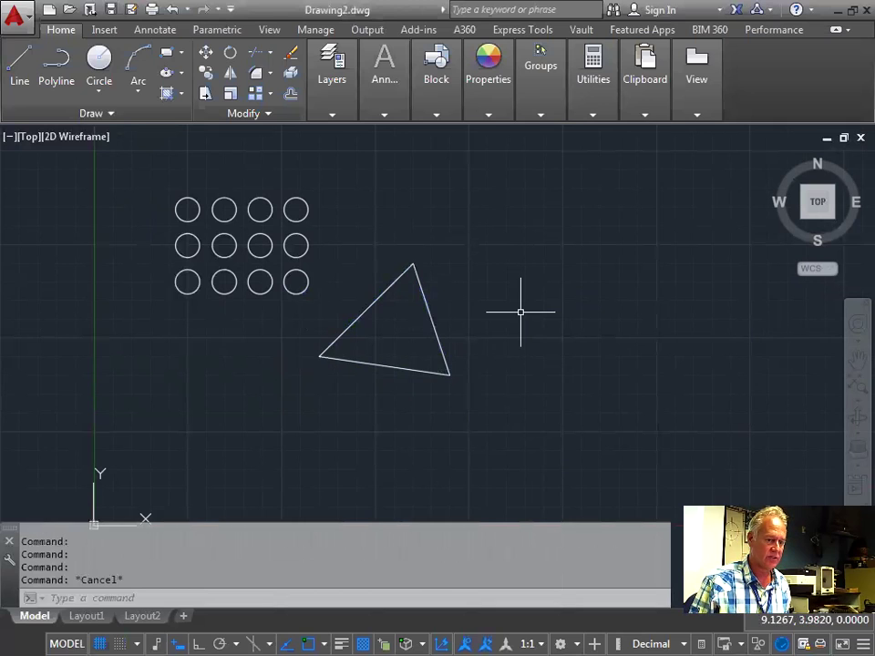
left_click(429, 371)
left_click(432, 321)
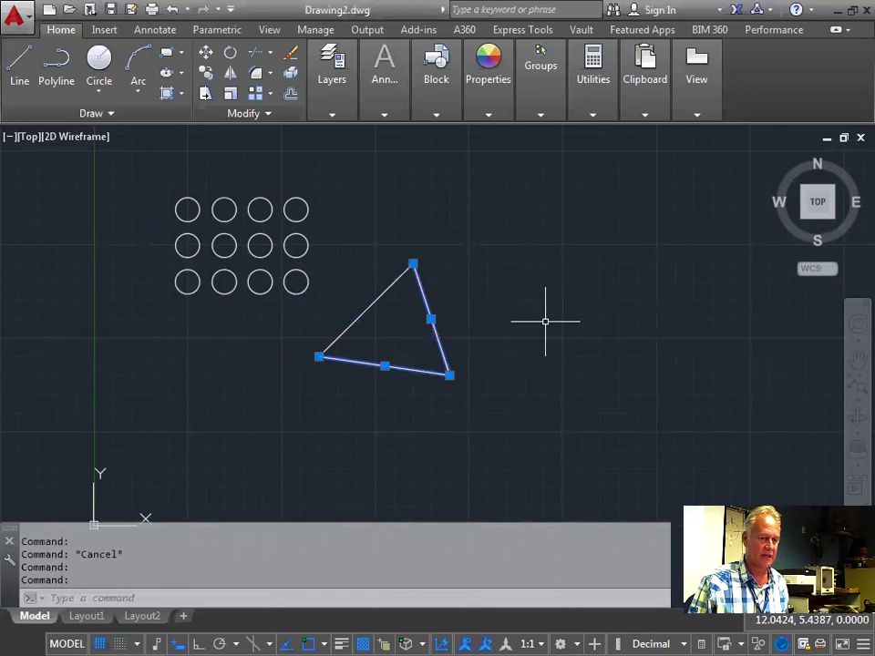
key("Escape")
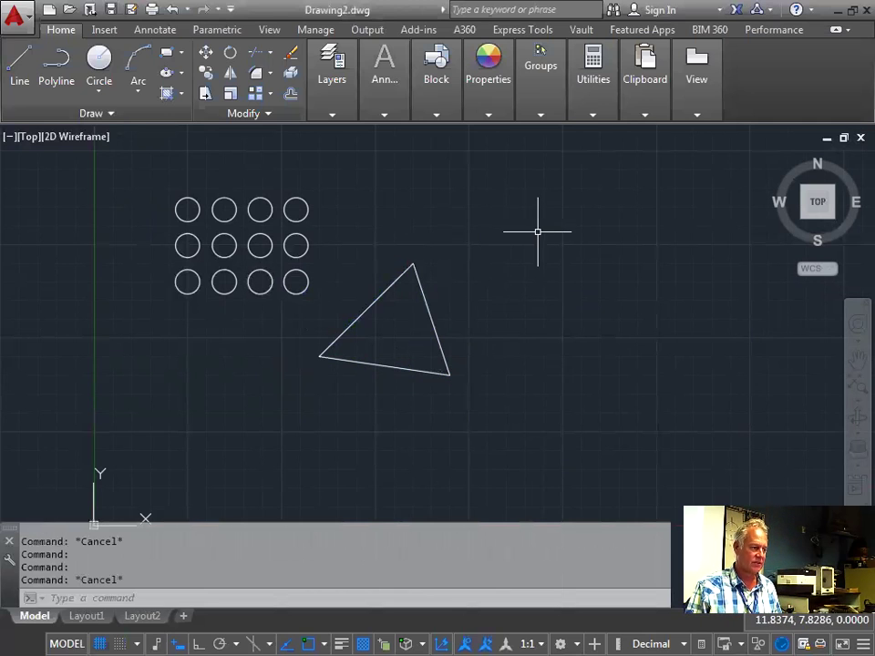
Open the drawing units, try a different length precision, set it back to 0.0000 and accept the settings
type("un")
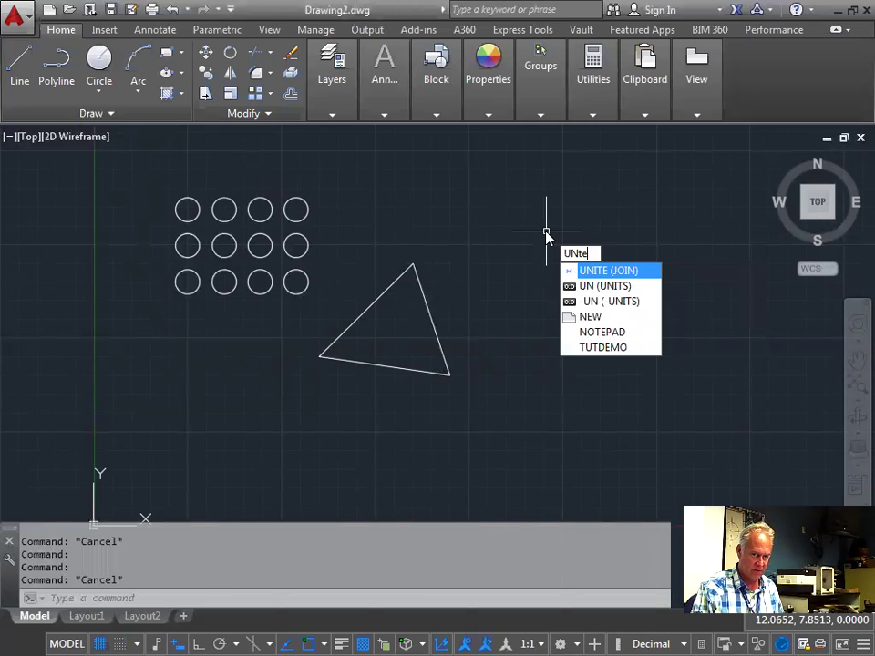
key("Return")
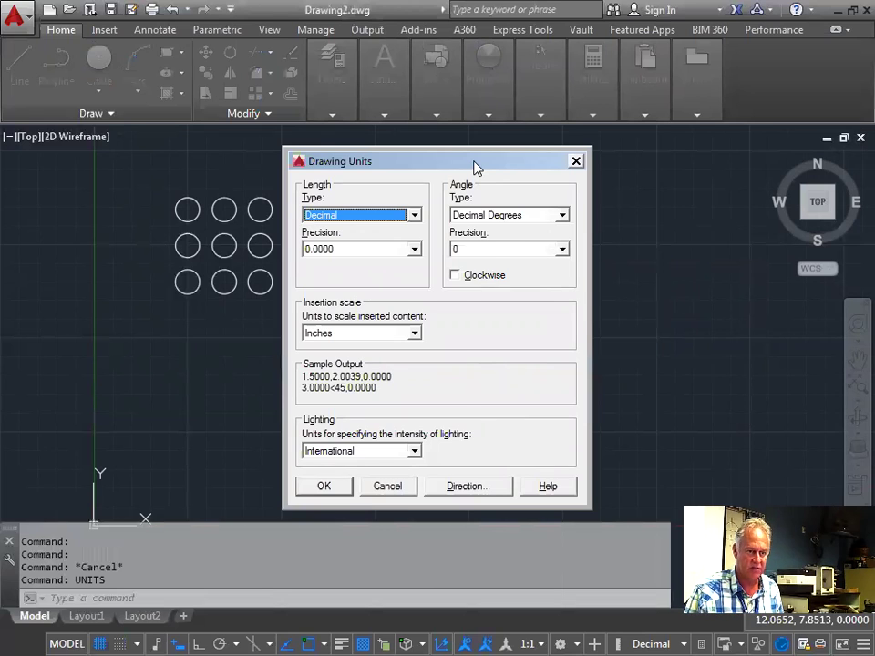
left_click_drag(473, 167, 644, 94)
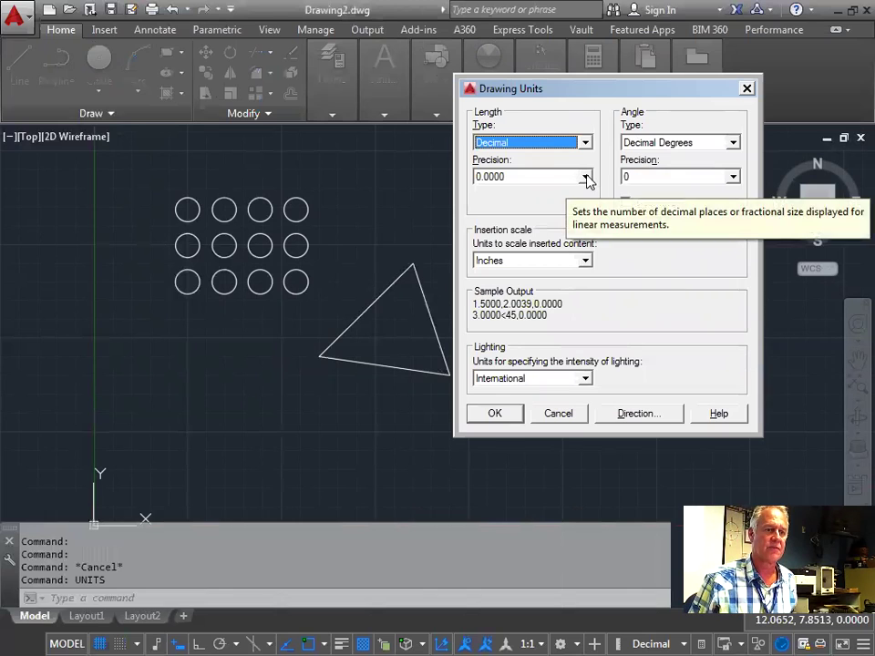
left_click_drag(577, 94, 577, 87)
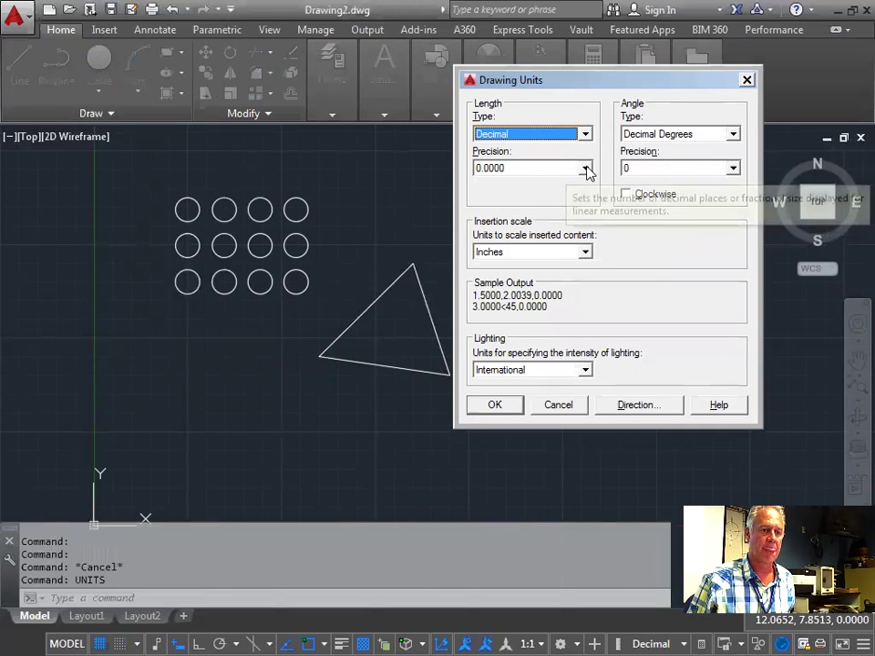
left_click(584, 168)
left_click(556, 206)
left_click(573, 170)
left_click(562, 228)
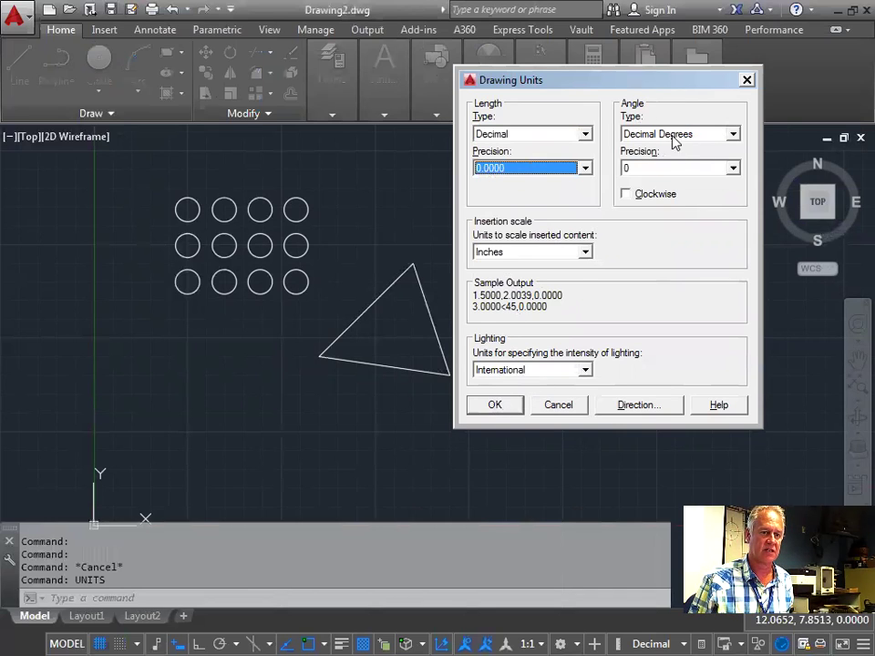
left_click(493, 405)
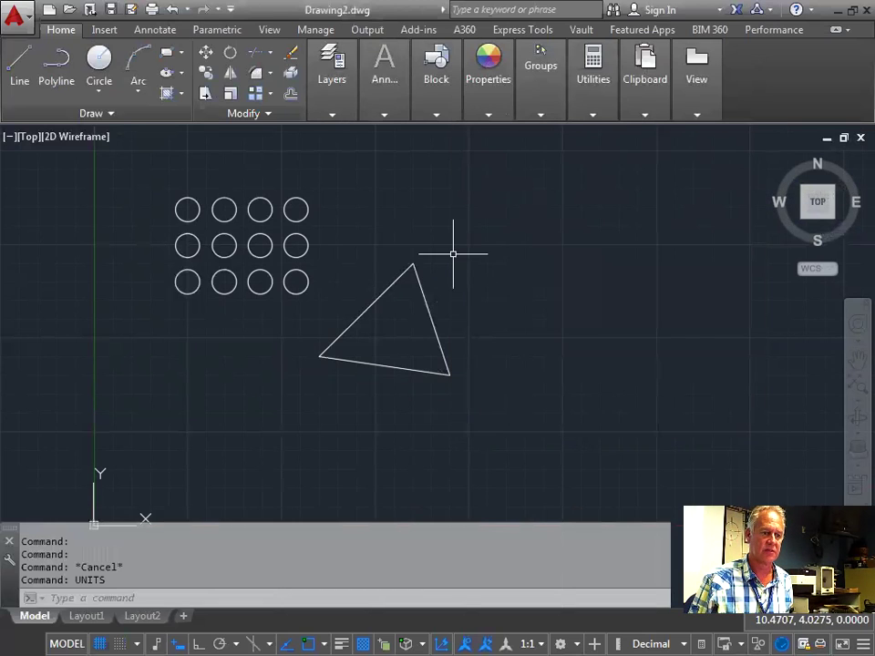
key("Escape")
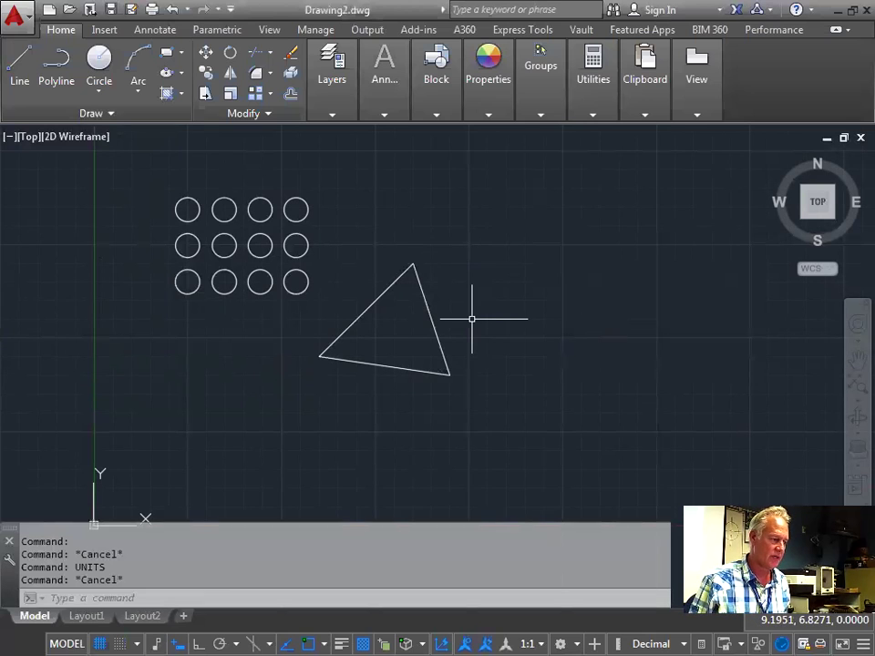
Examine the triangle and circle grid at different magnifications by repeatedly zooming in and out and panning
scroll(475, 354, "down", 3)
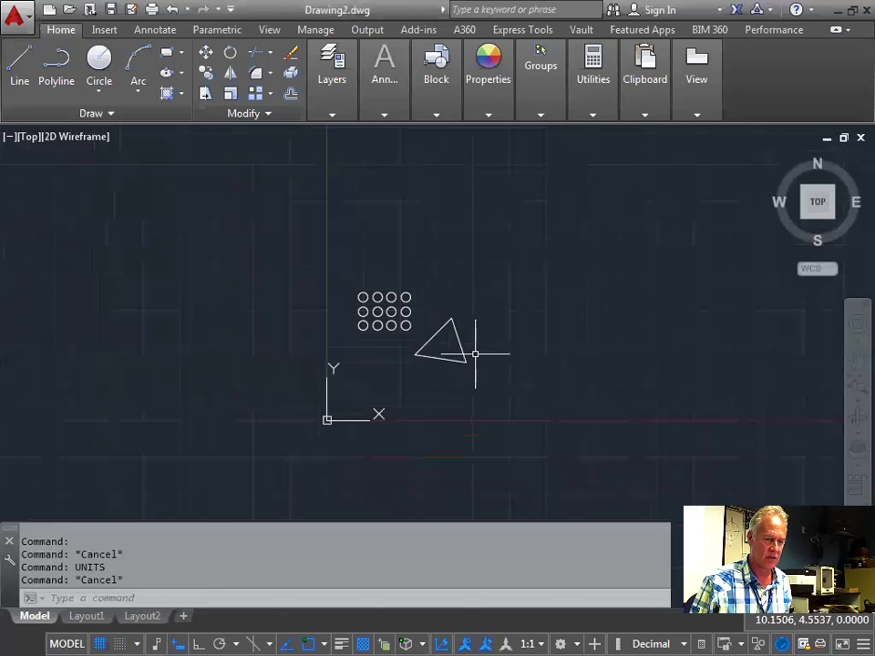
scroll(474, 353, "up", 3)
scroll(475, 353, "down", 3)
scroll(475, 353, "up", 2)
scroll(474, 354, "up", 3)
scroll(473, 354, "down", 4)
scroll(475, 346, "up", 1)
scroll(475, 345, "up", 5)
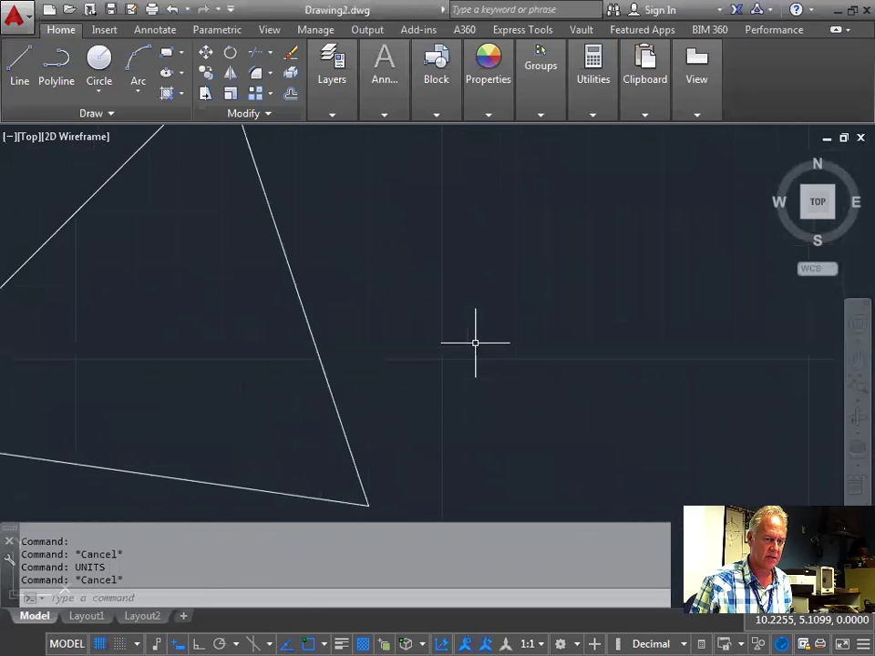
scroll(475, 343, "up", 2)
scroll(474, 343, "up", 2)
scroll(475, 342, "down", 6)
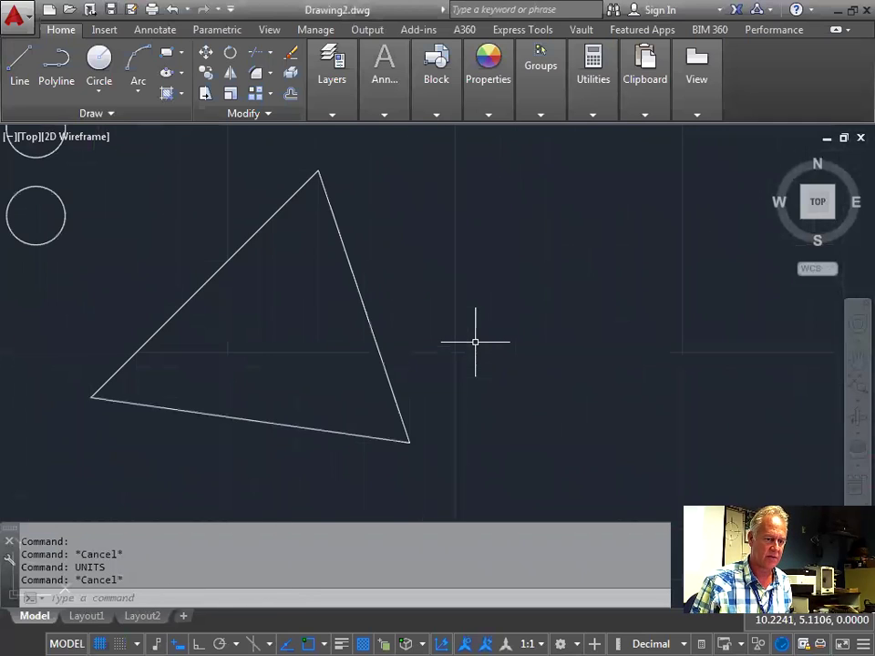
scroll(475, 342, "down", 2)
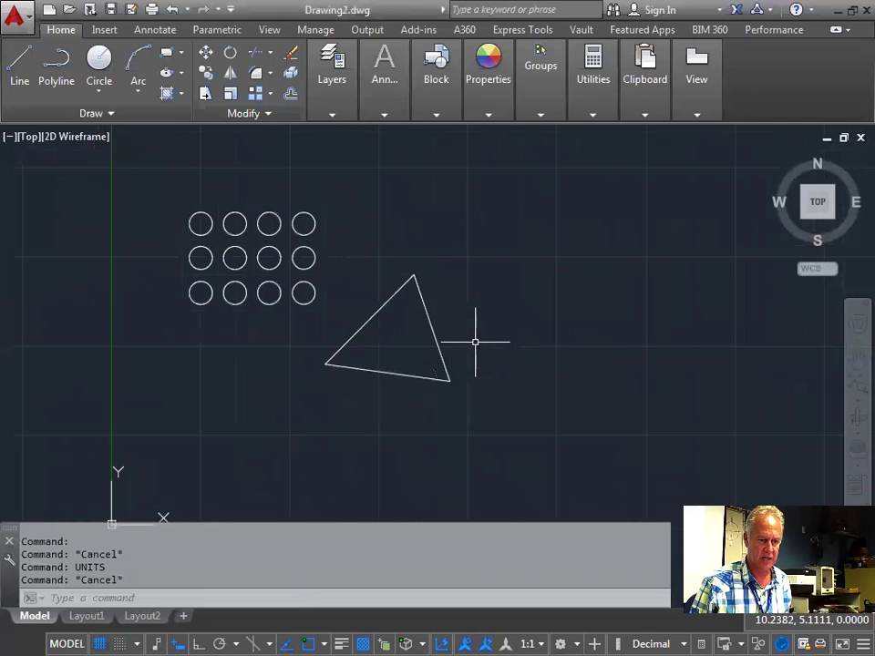
scroll(488, 347, "down", 2)
scroll(488, 347, "down", 2)
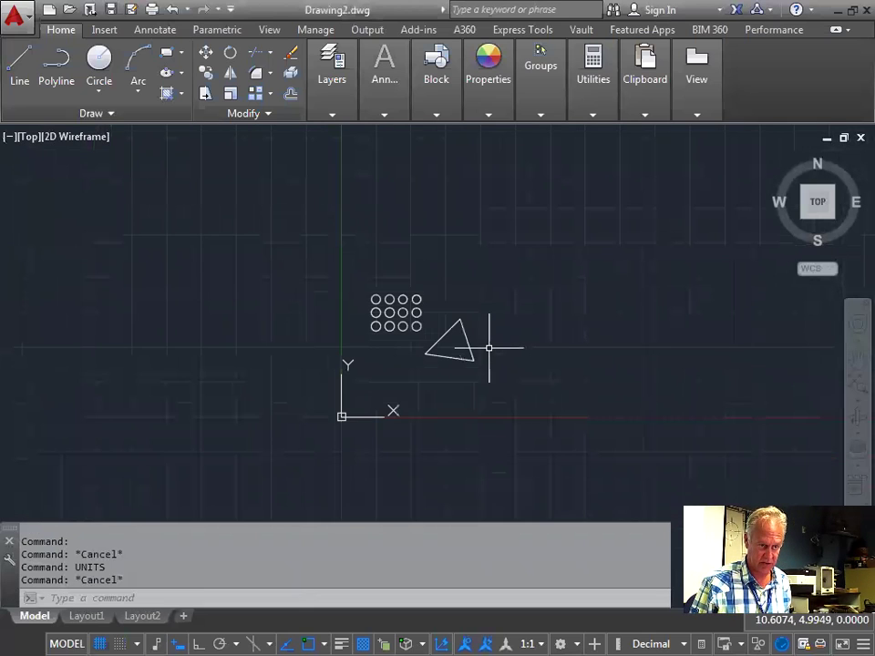
scroll(489, 347, "down", 3)
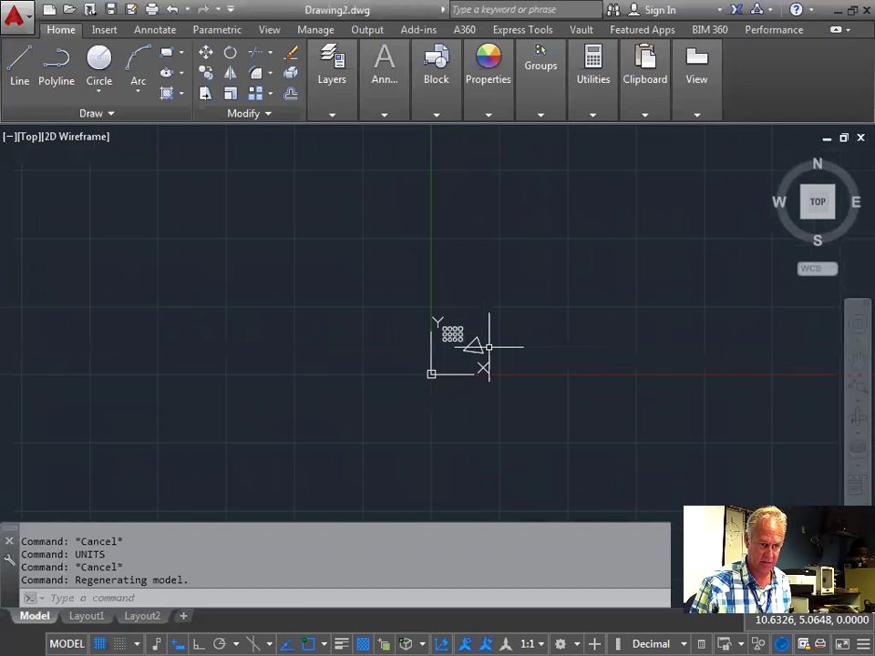
scroll(488, 347, "up", 5)
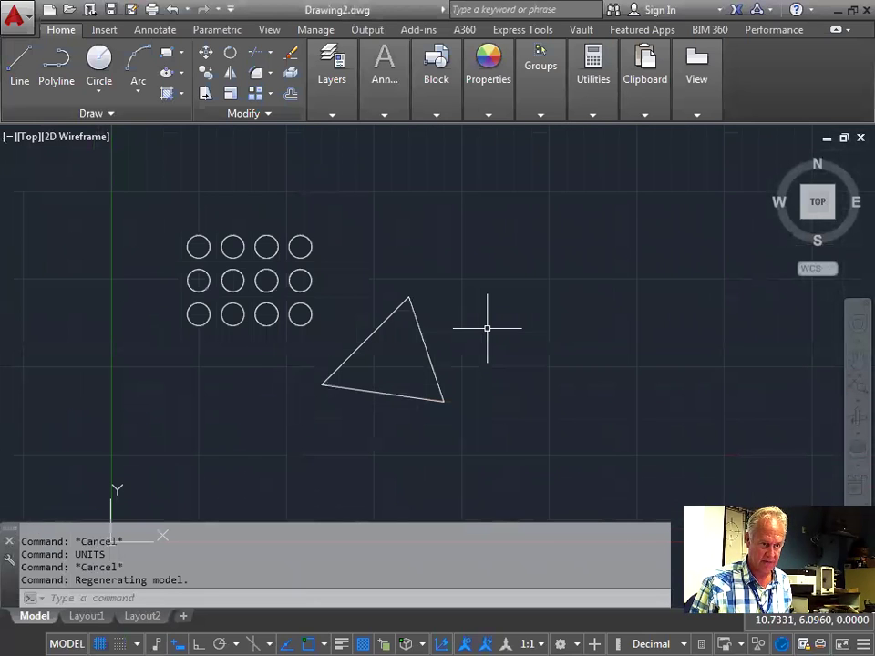
mouse_move(488, 328)
middle_mouse_down()
mouse_move(664, 342)
mouse_move(302, 324)
mouse_move(550, 320)
mouse_move(461, 210)
mouse_move(453, 313)
mouse_move(478, 349)
mouse_move(485, 346)
middle_mouse_up()
key("Escape")
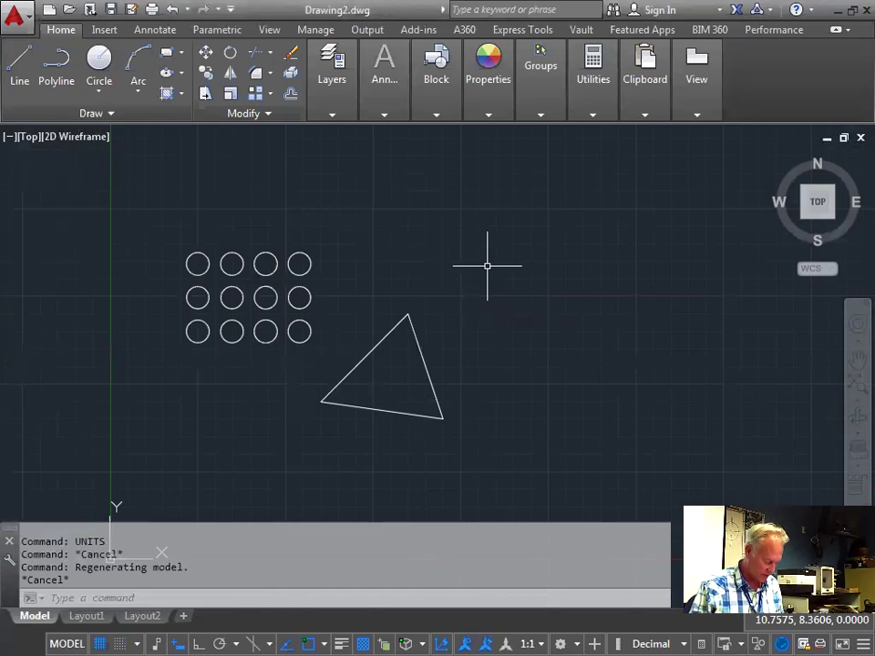
Use the ZOOM command to magnify a window around most of the triangle, and zoom back out to the whole drawing
type("Z")
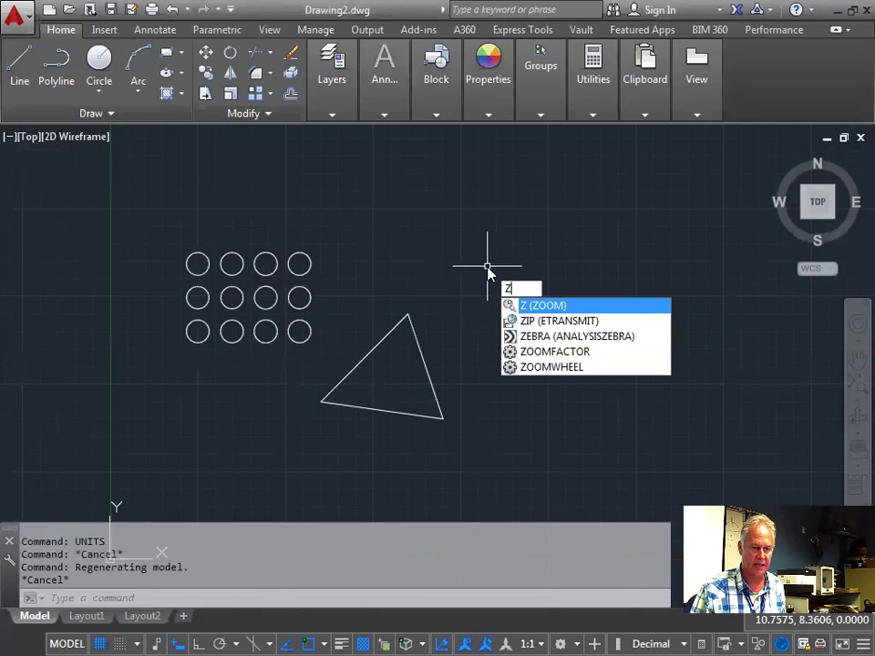
left_click(544, 310)
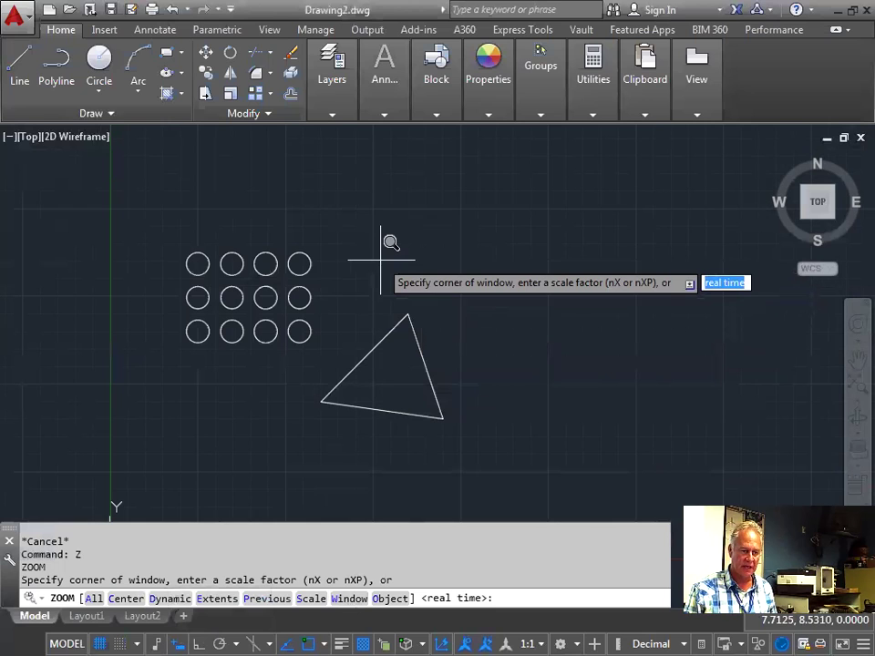
left_click(343, 247)
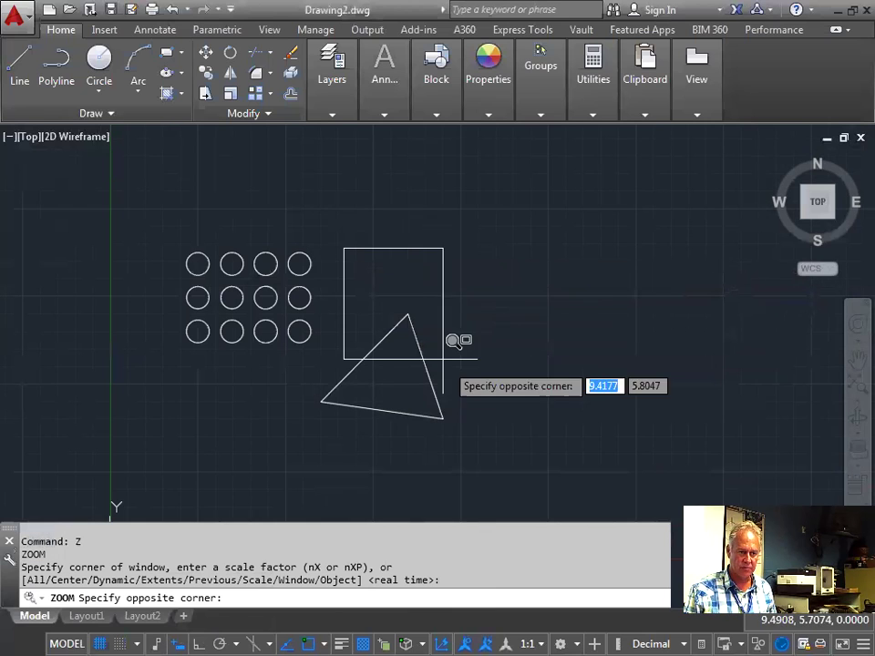
left_click(492, 419)
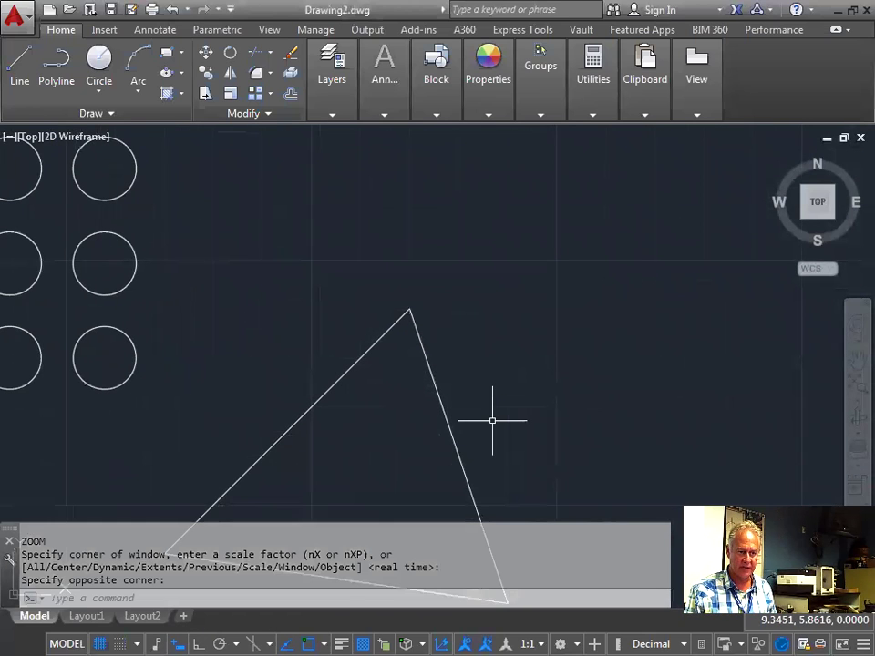
left_click(393, 263)
left_click(431, 347)
scroll(431, 347, "up", 2)
scroll(464, 232, "down", 6)
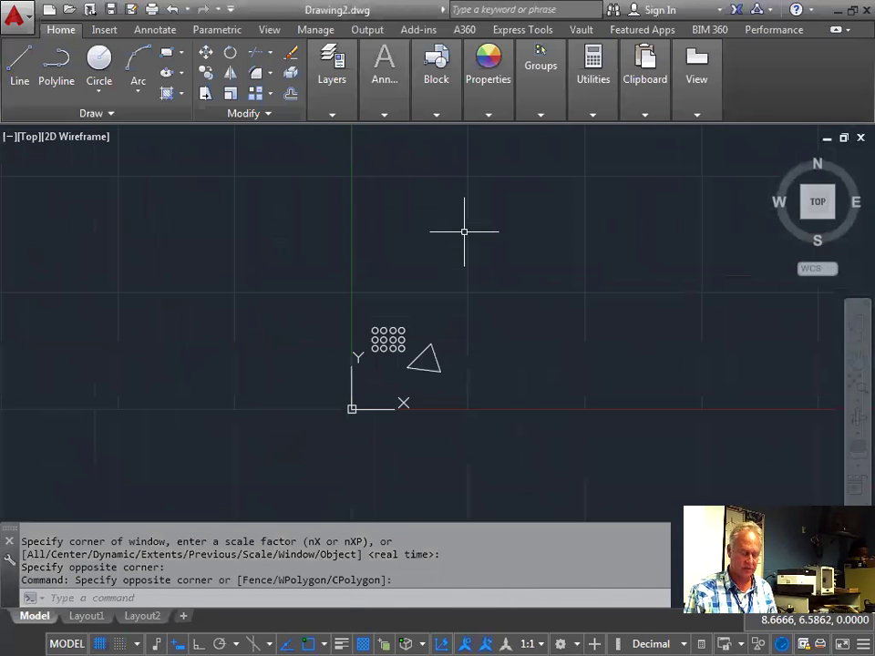
Zoom to the drawing extents with the ZOOM command and return to the previous view
key("Return")
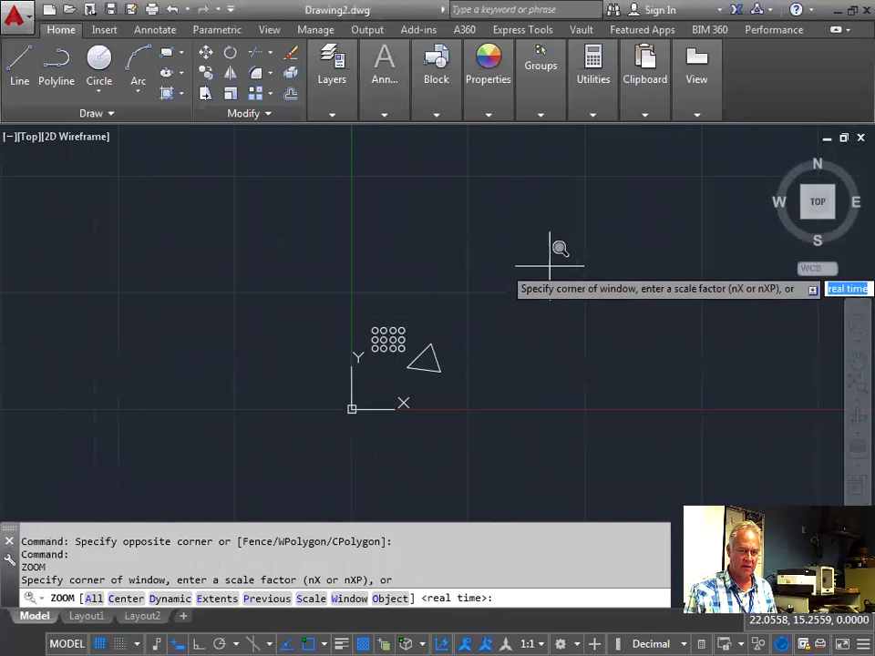
left_click(216, 599)
key("Return")
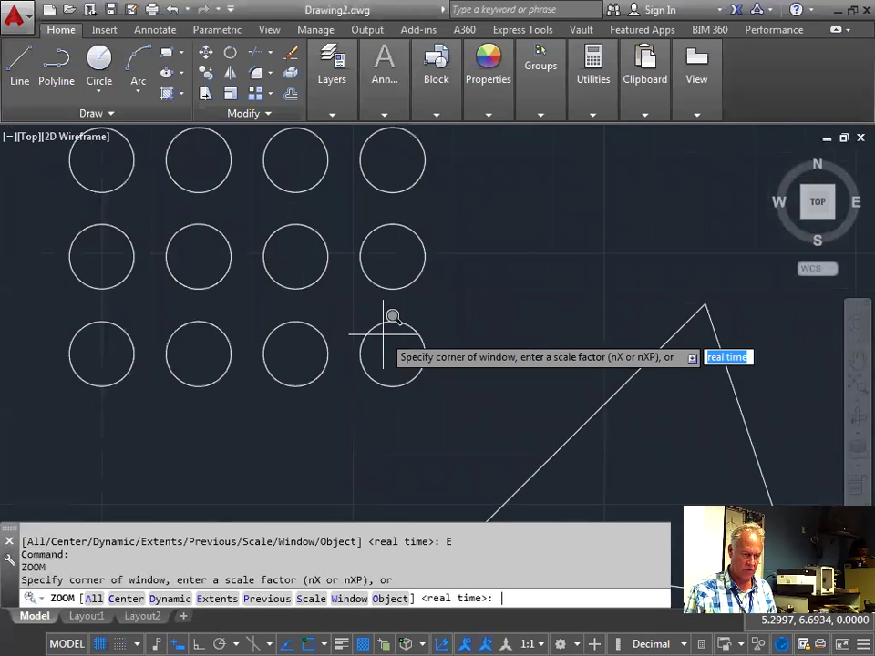
left_click(275, 598)
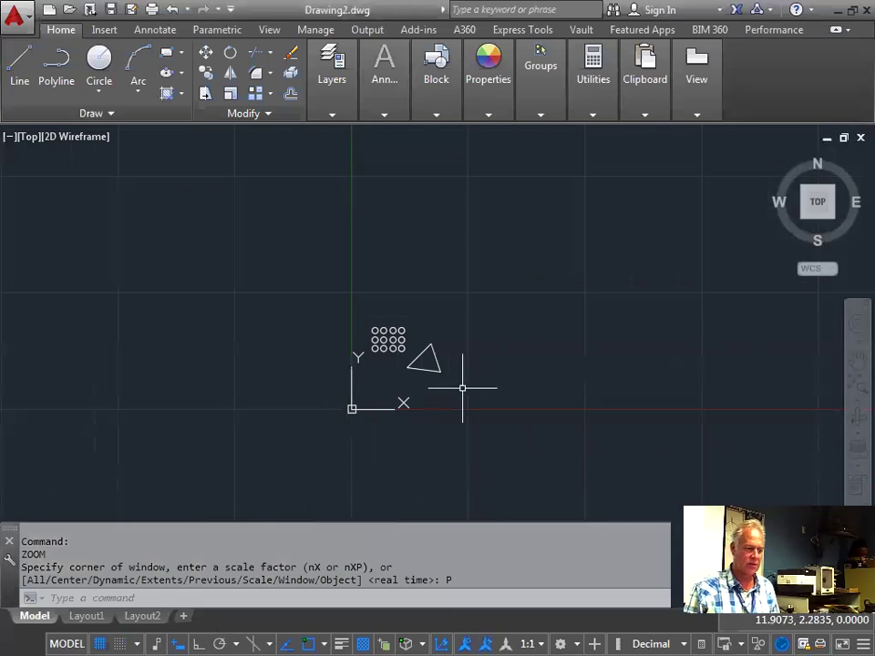
Draw a circle by centre and radius, about 0.45 units in radius, in the empty area above the triangle
scroll(519, 333, "up", 2)
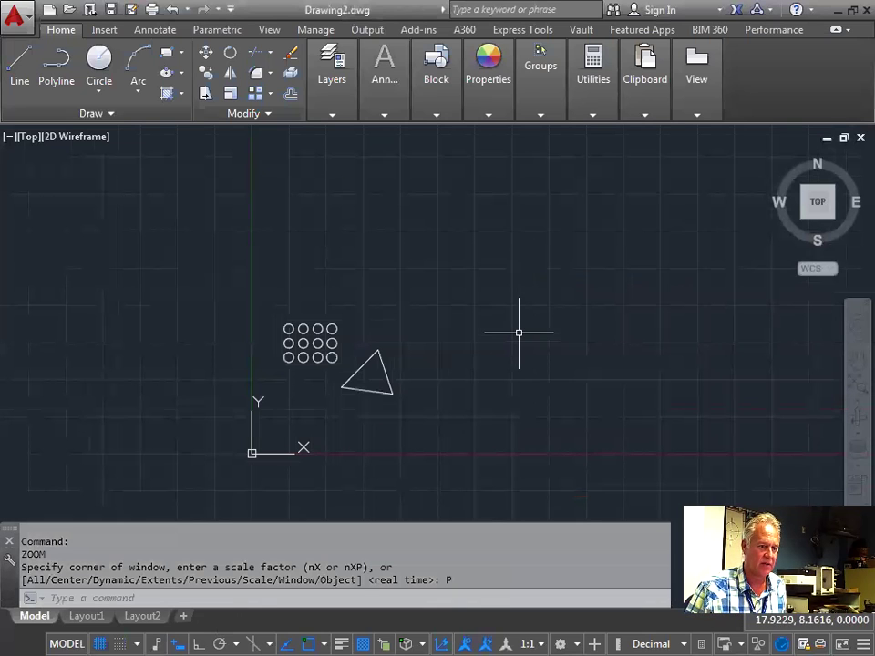
mouse_move(514, 217)
middle_mouse_down()
mouse_move(541, 274)
mouse_move(552, 229)
mouse_move(587, 184)
middle_mouse_up()
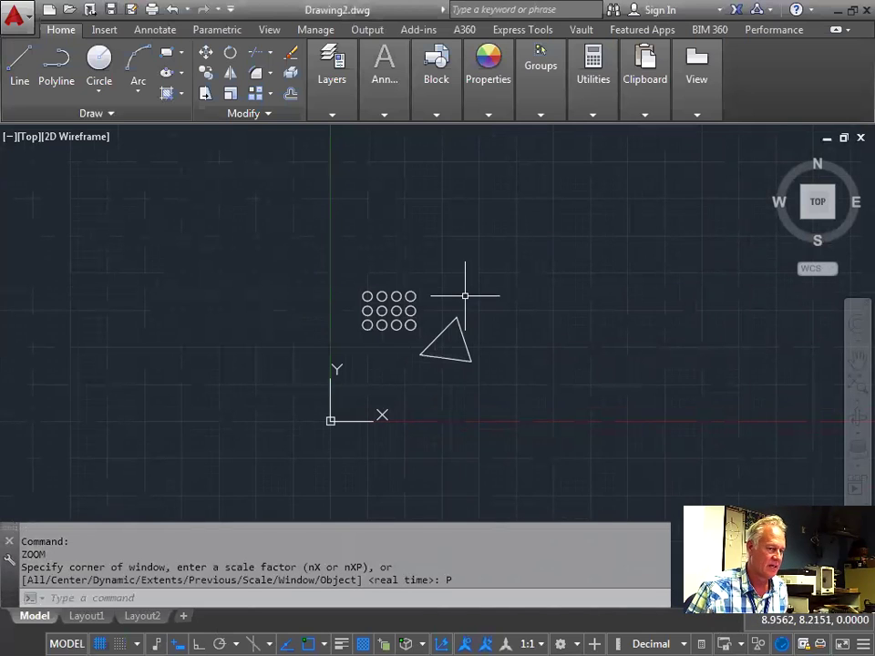
scroll(465, 296, "up", 3)
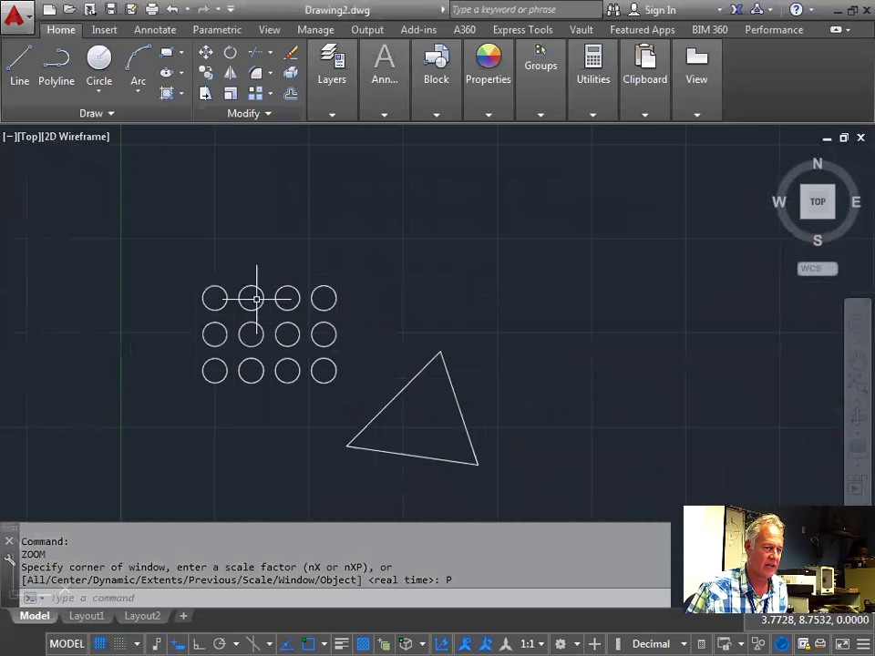
left_click(101, 93)
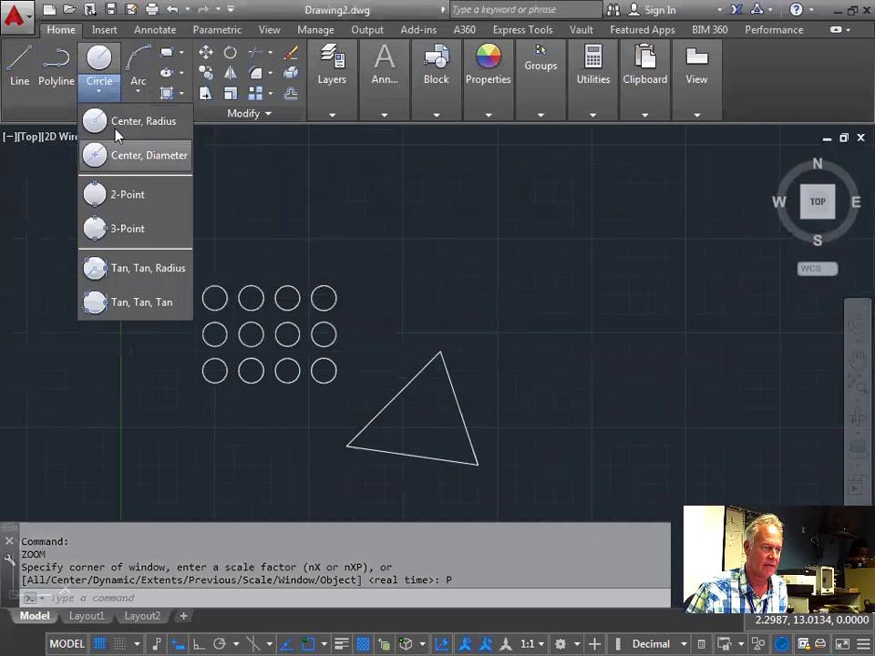
left_click(422, 234)
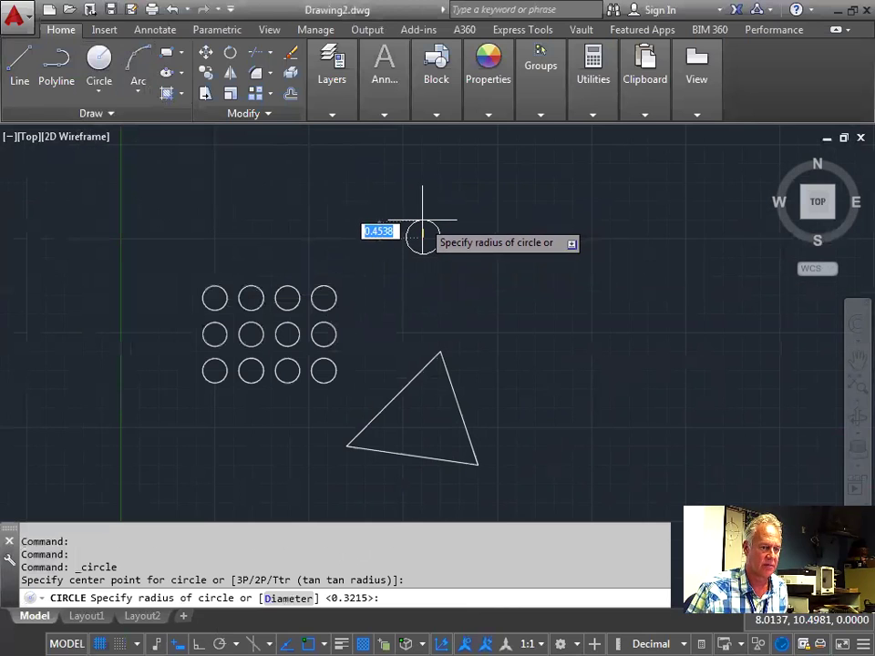
left_click(421, 220)
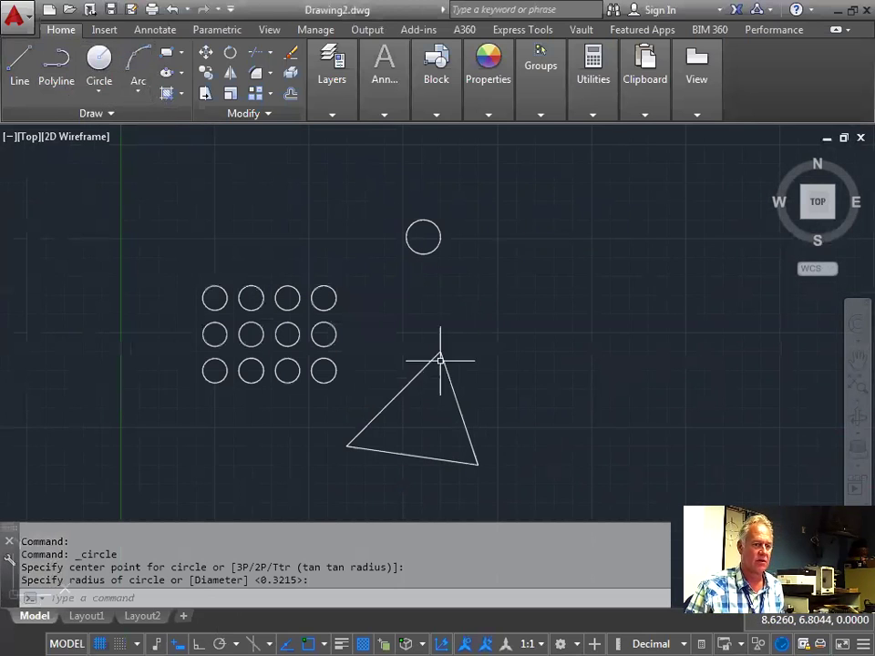
Create a rectangular array of the new circle with four columns and three rows
type("arr")
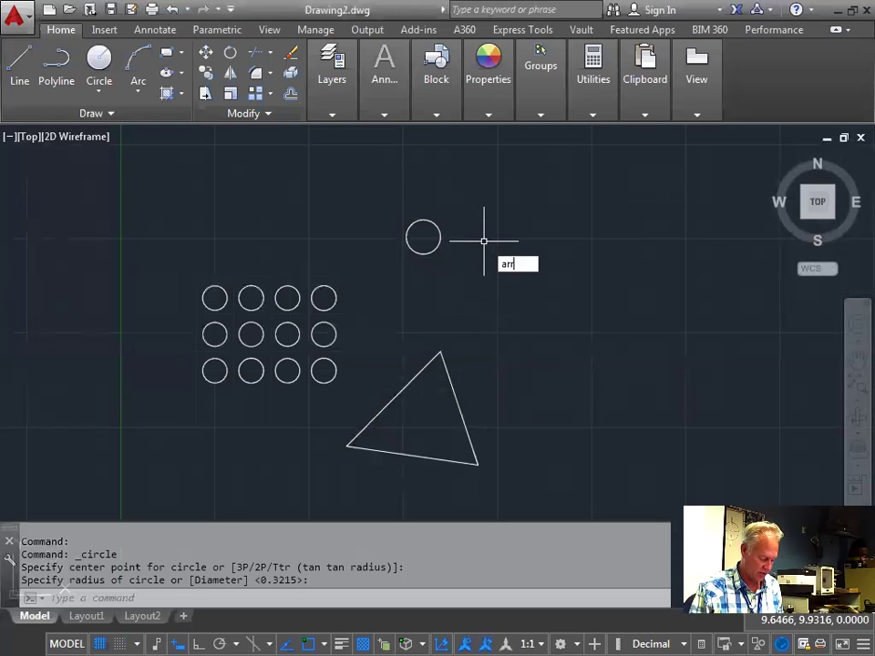
key("Return")
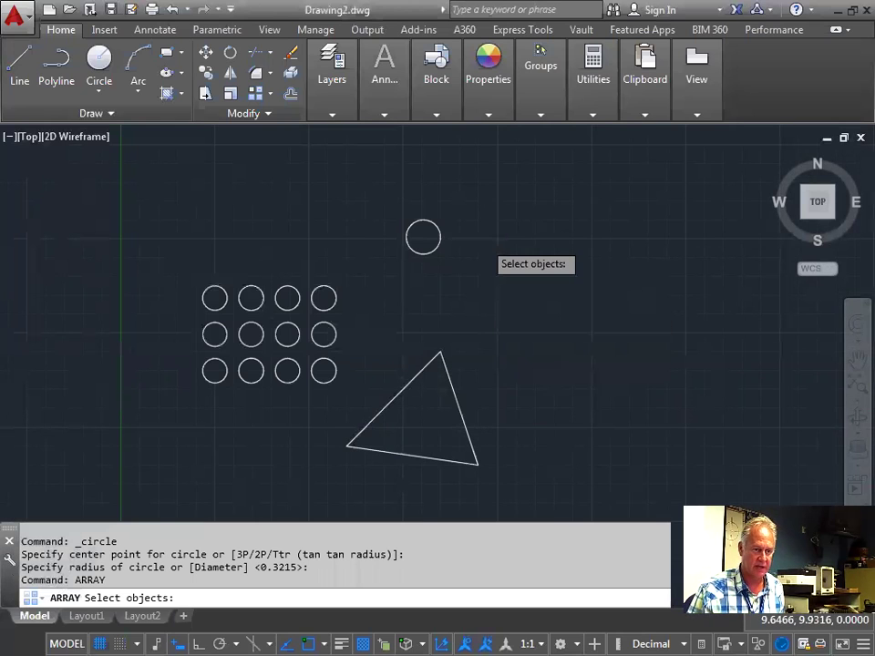
left_click(440, 238)
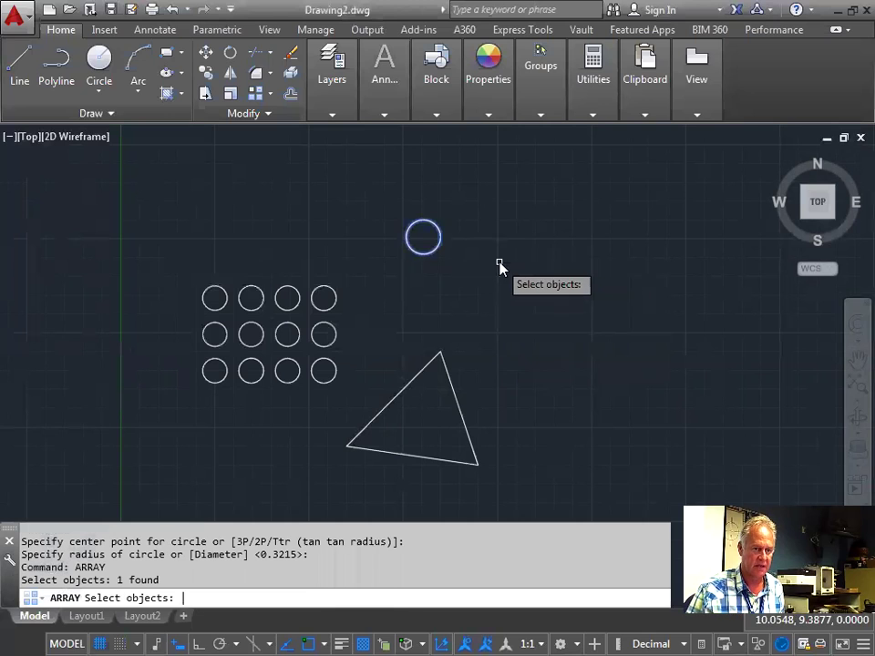
key("Return")
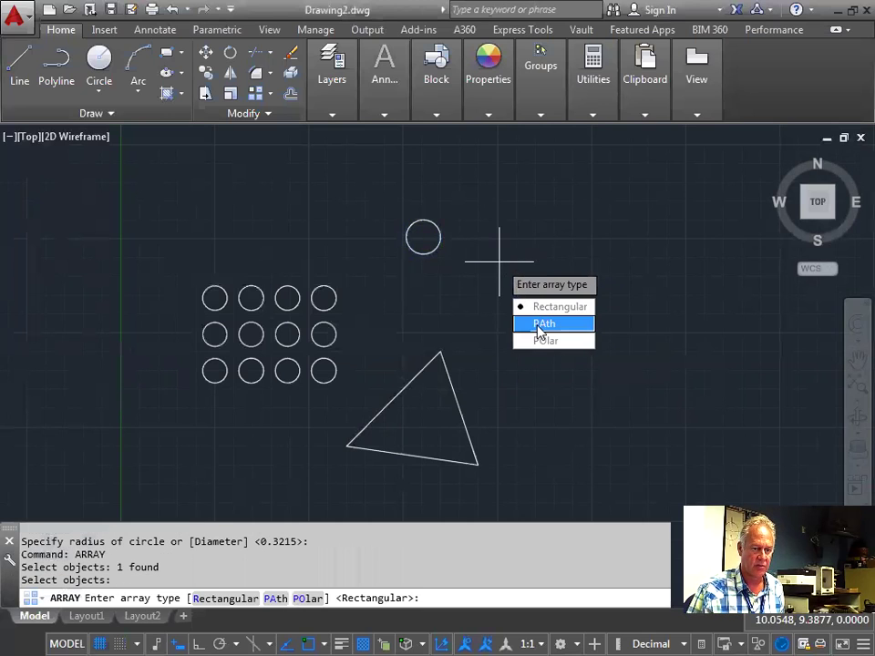
left_click(547, 309)
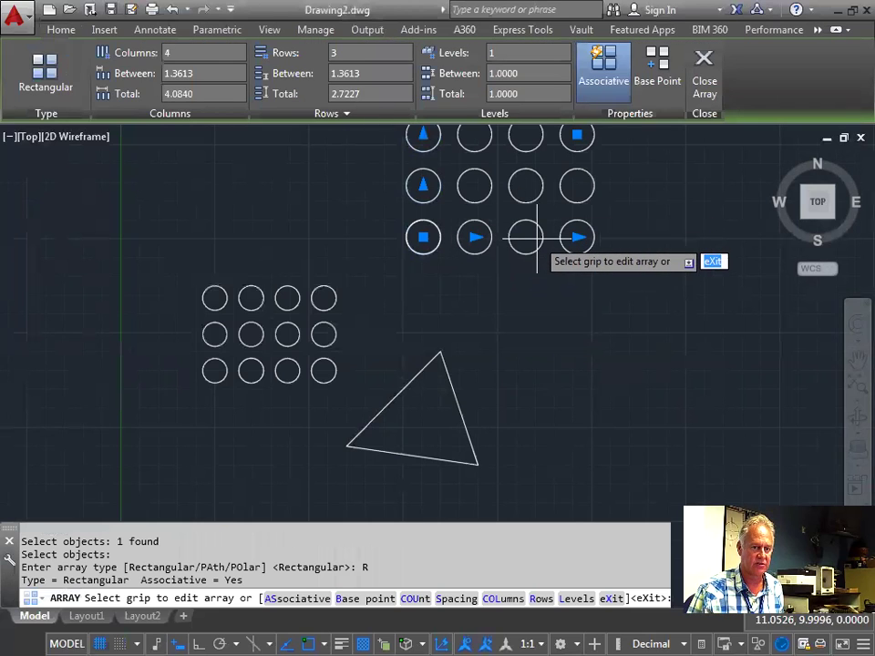
key("Return")
mouse_move(660, 243)
middle_mouse_down()
mouse_move(607, 305)
mouse_move(617, 276)
middle_mouse_up()
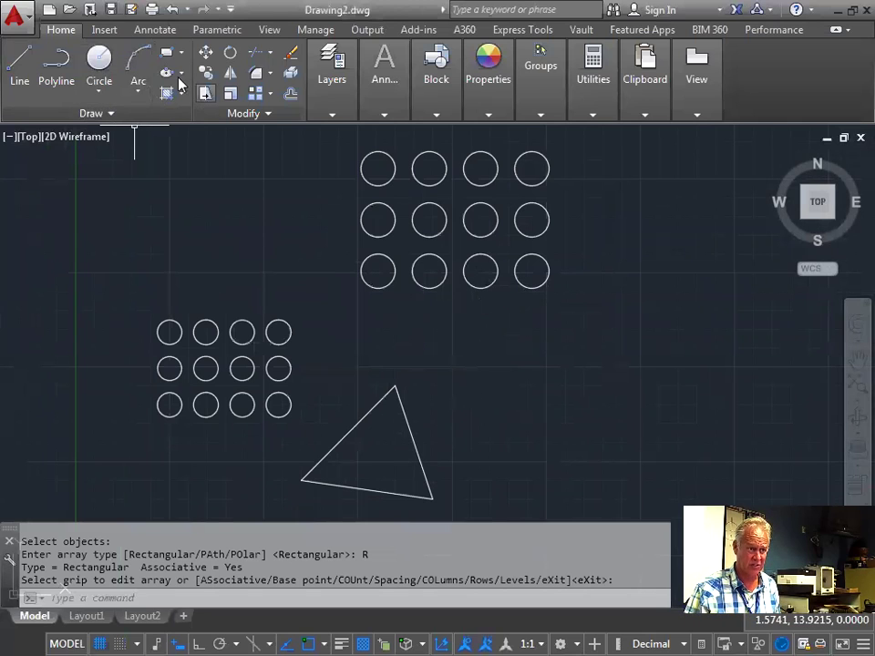
Draw a rectangle from two opposite corners in the empty area between the triangle and the large circle array, beside the triangle's apex
middle_click_drag(459, 429, 455, 399)
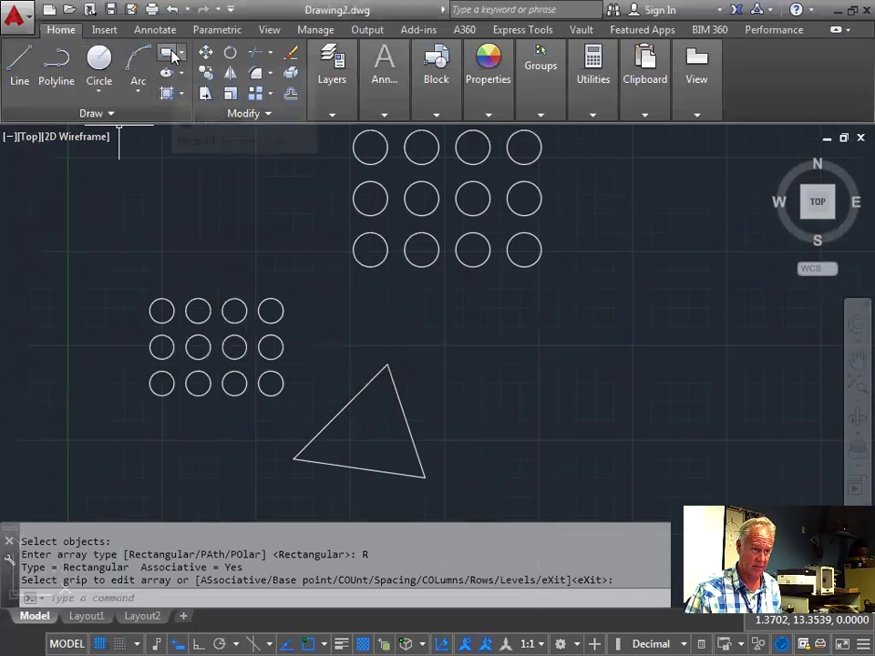
left_click(172, 55)
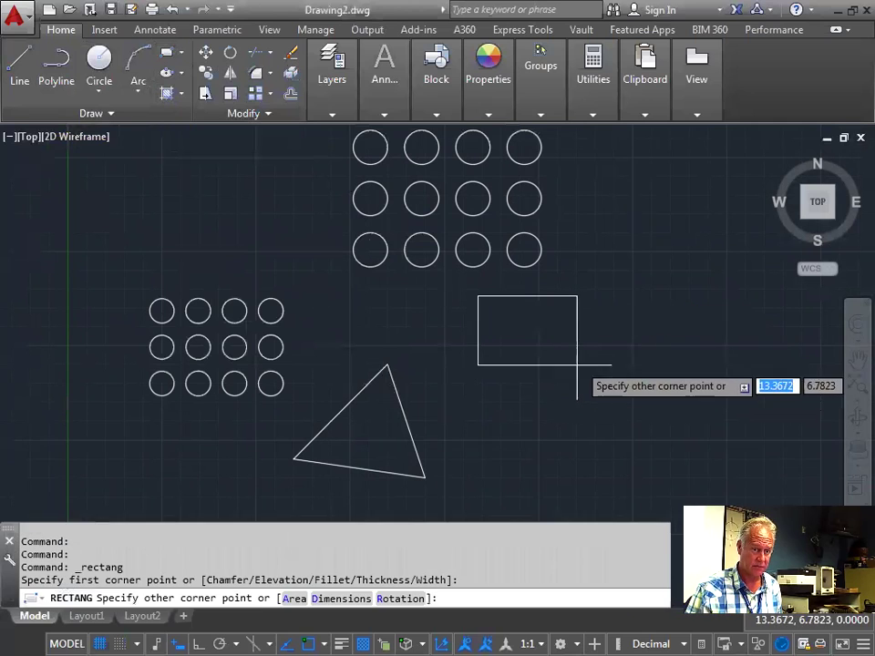
left_click(579, 362)
Draw an 8-sided polygon inscribed in a circle, centred at about 15.3, 10.3, beside the large circle array
left_click(182, 53)
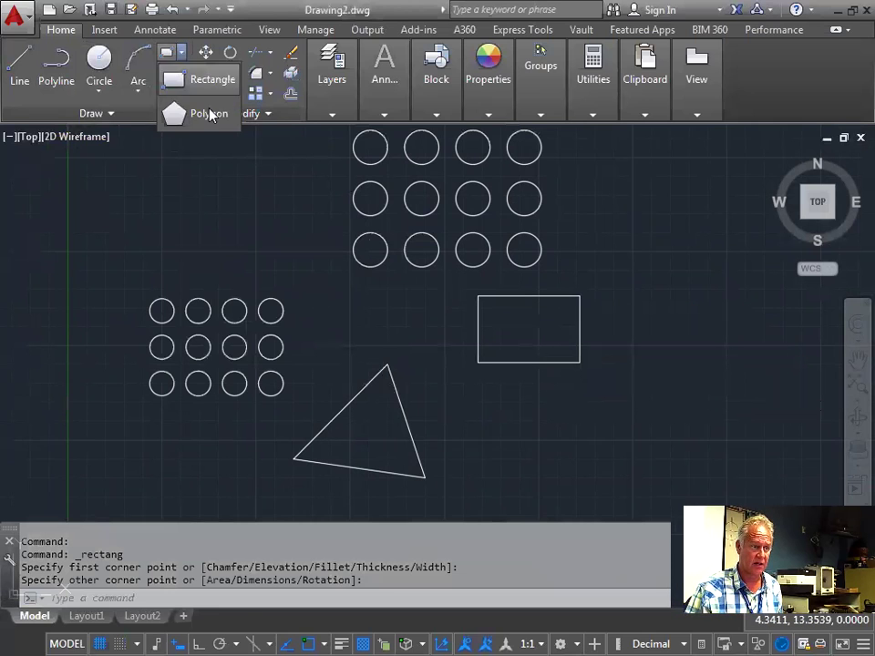
left_click(187, 113)
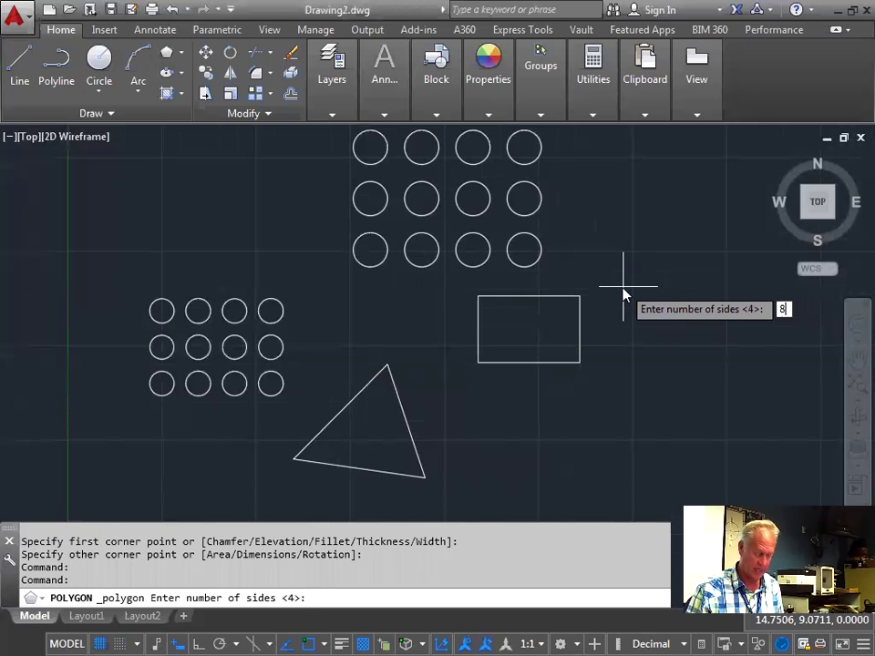
key("Return")
left_click(643, 239)
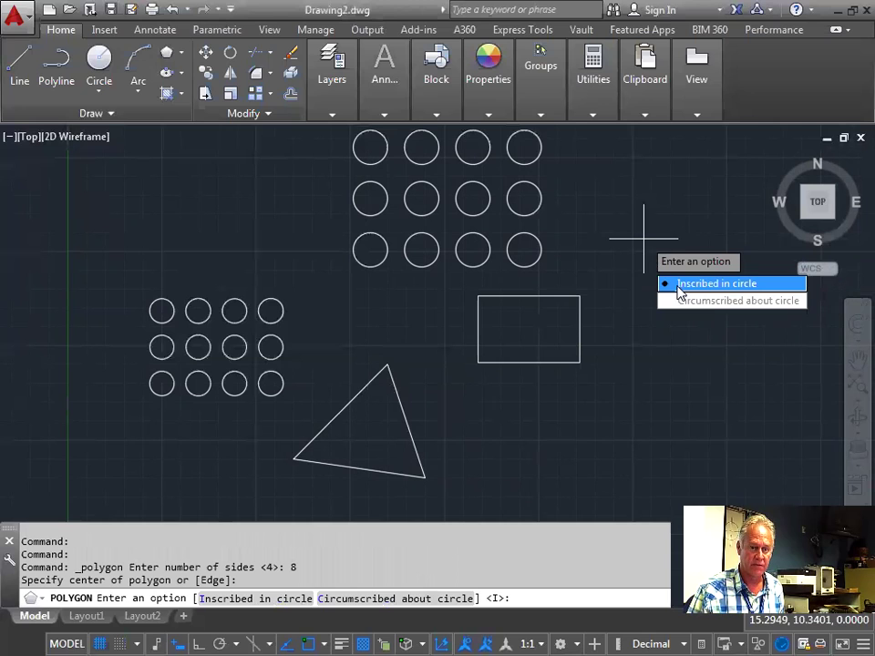
left_click(679, 286)
left_click(635, 191)
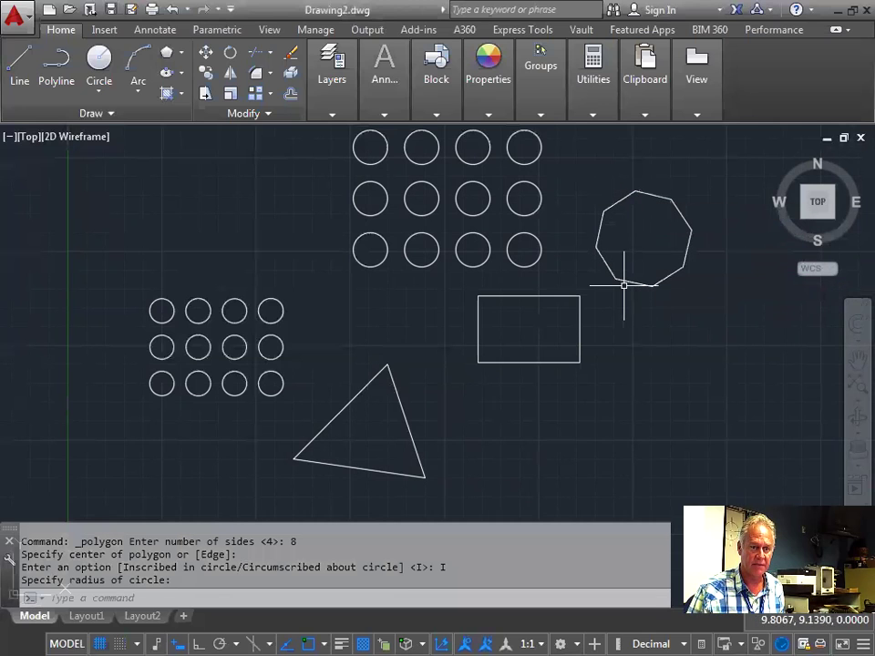
Draw a 5-sided polygon inscribed in a circle of radius 1, centred at about 4.9, 11.0, above the small circle array
left_click(183, 55)
left_click(201, 115)
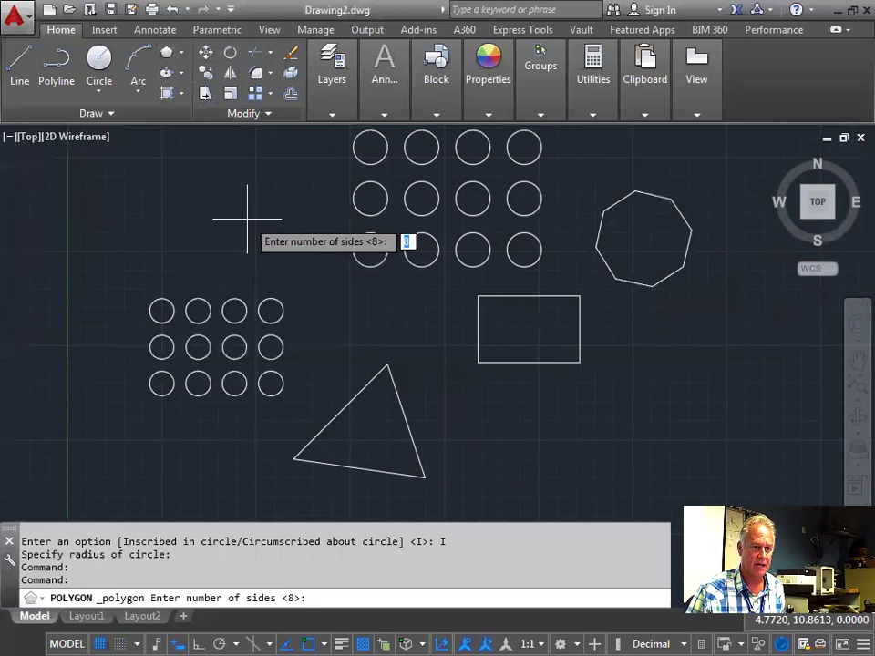
type("5")
key("Return")
left_click(253, 212)
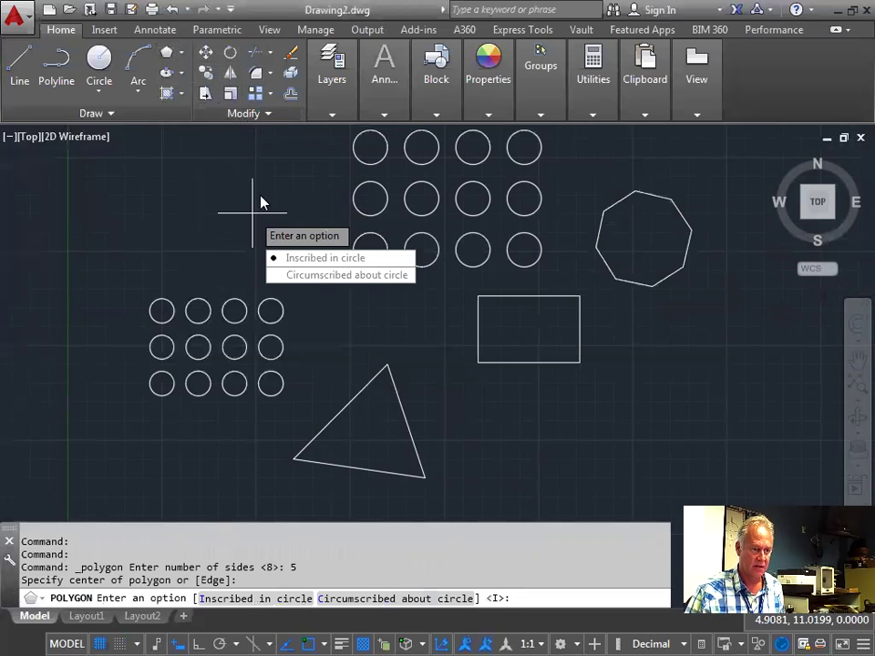
left_click(306, 257)
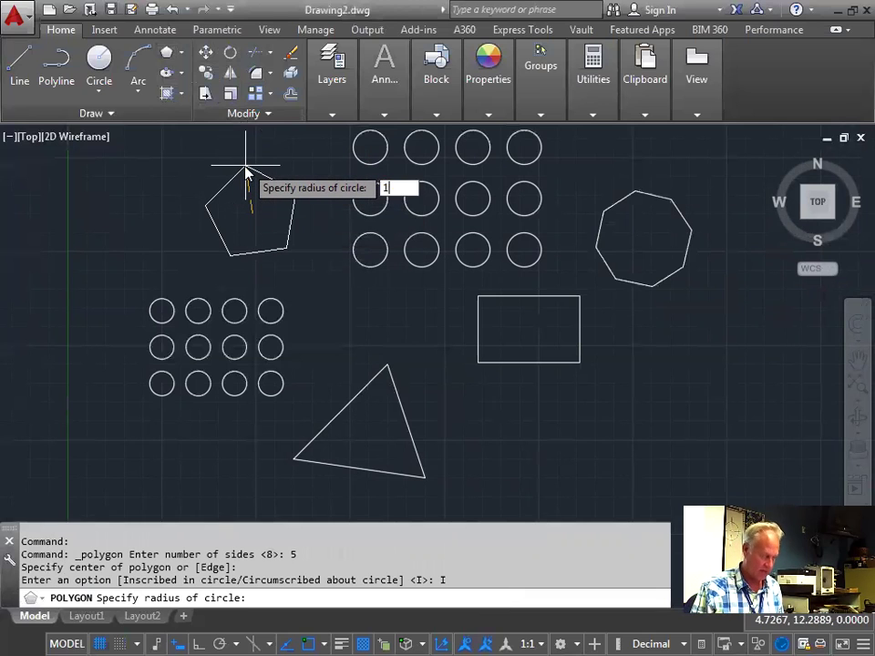
key("Return")
scroll(577, 342, "down", 2)
scroll(577, 342, "up", 2)
middle_click_drag(650, 329, 596, 351)
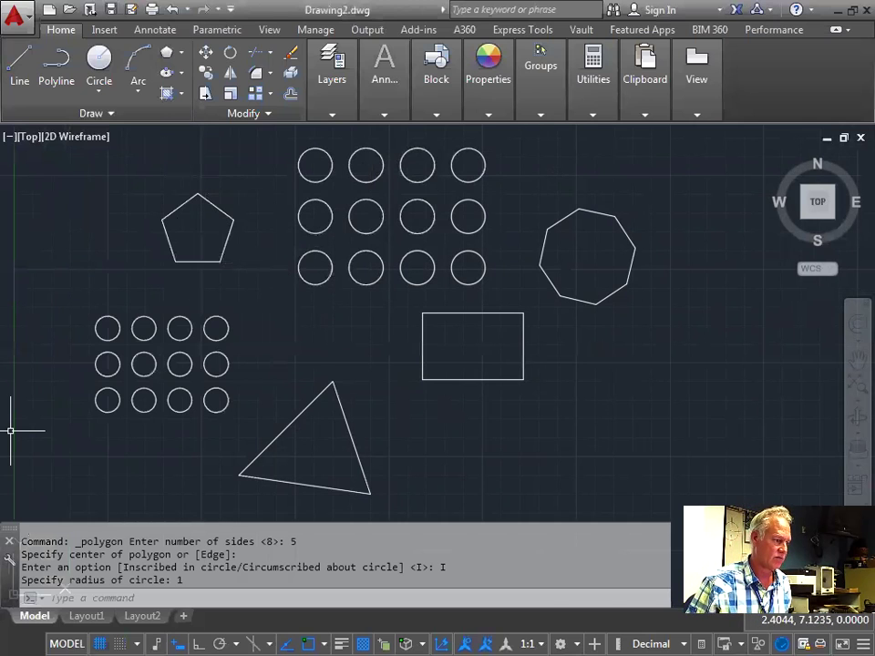
left_click(377, 349)
key("Escape")
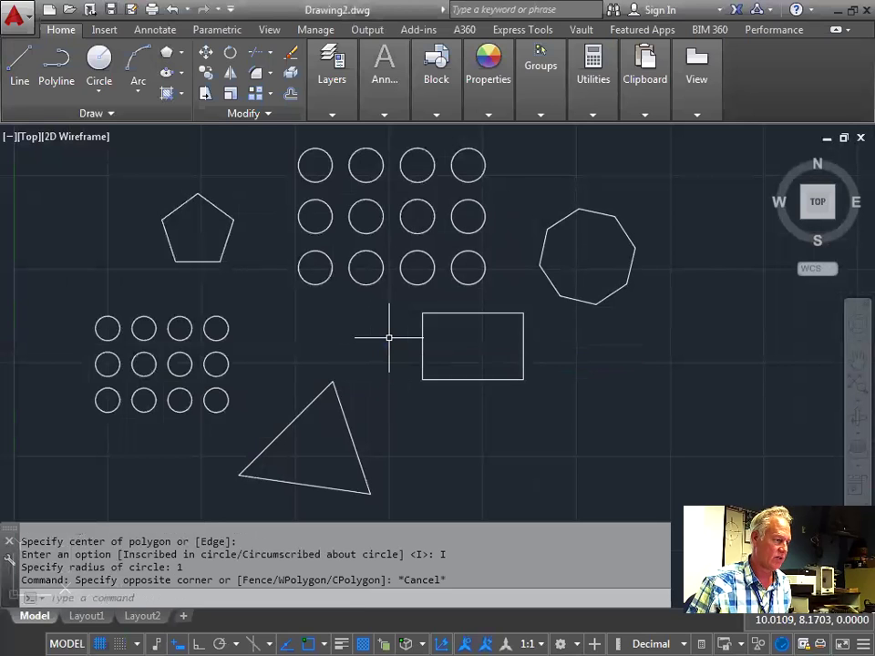
scroll(389, 338, "down", 2)
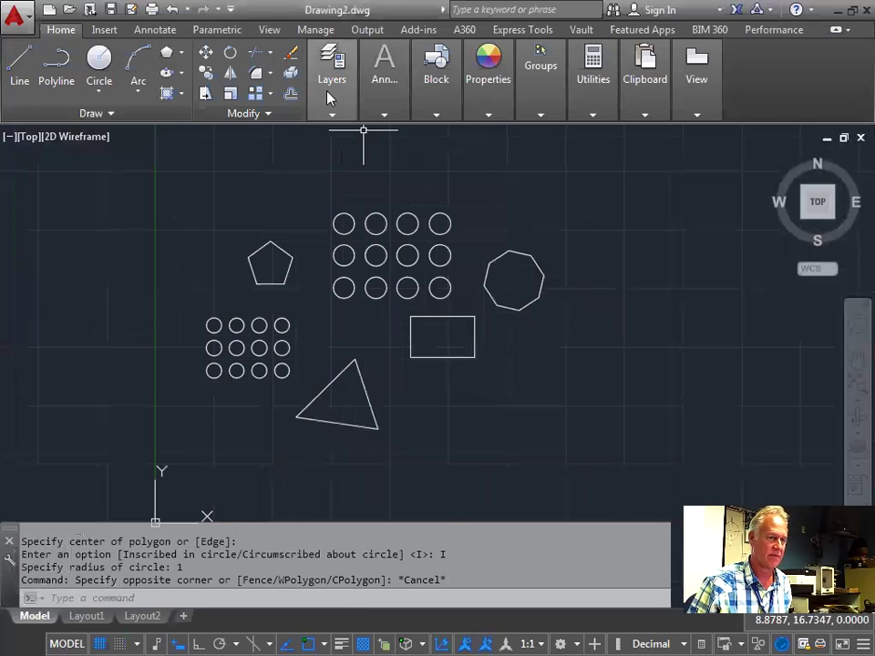